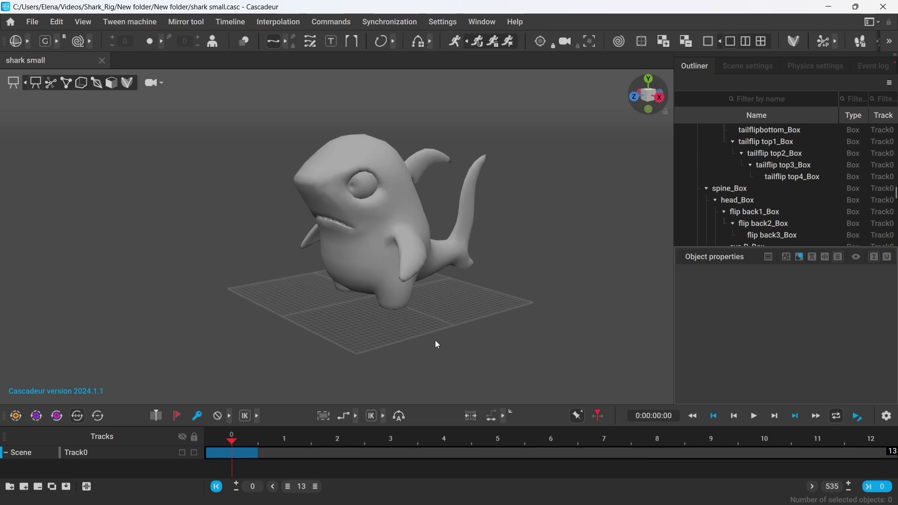
Display the rig points and split the view into two viewports showing the shark from the front and the side.
mouse_move(218, 307)
right_mouse_down()
mouse_move(286, 324)
mouse_move(527, 322)
mouse_move(329, 332)
mouse_move(224, 307)
right_mouse_up()
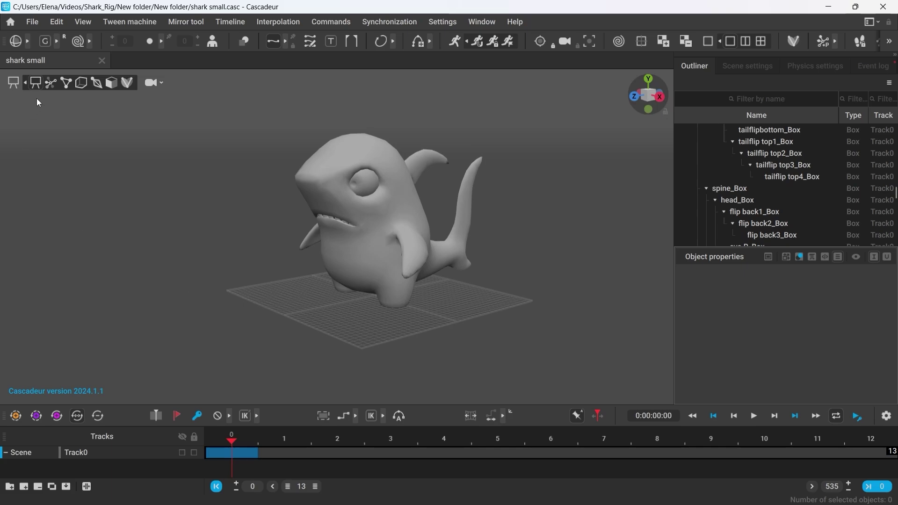
left_click(68, 85)
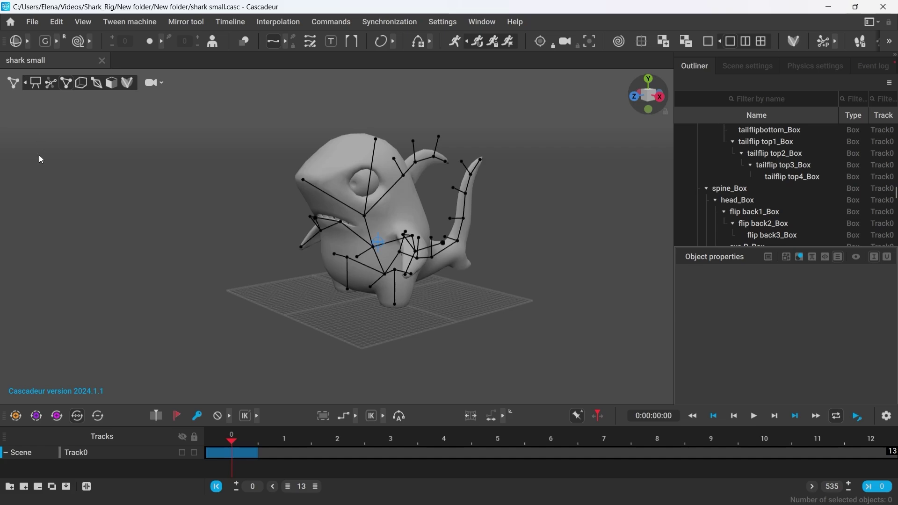
left_click(747, 41)
left_click_drag(649, 97, 641, 98)
left_click_drag(583, 175, 561, 271, "alt+shift")
right_click_drag(562, 272, 431, 281, "alt")
left_click_drag(290, 290, 261, 293, "alt+shift")
right_click_drag(253, 295, 240, 308, "alt")
Pose the legs at frame 0 for a stride, with the right foot forward and raised and the left foot back.
left_click(539, 335)
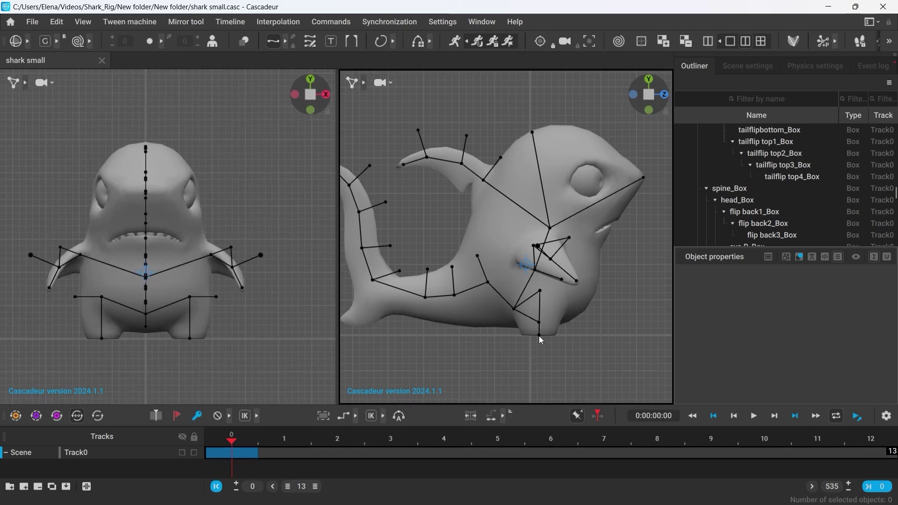
left_click_drag(540, 338, 514, 337)
left_click(579, 357)
left_click(496, 369)
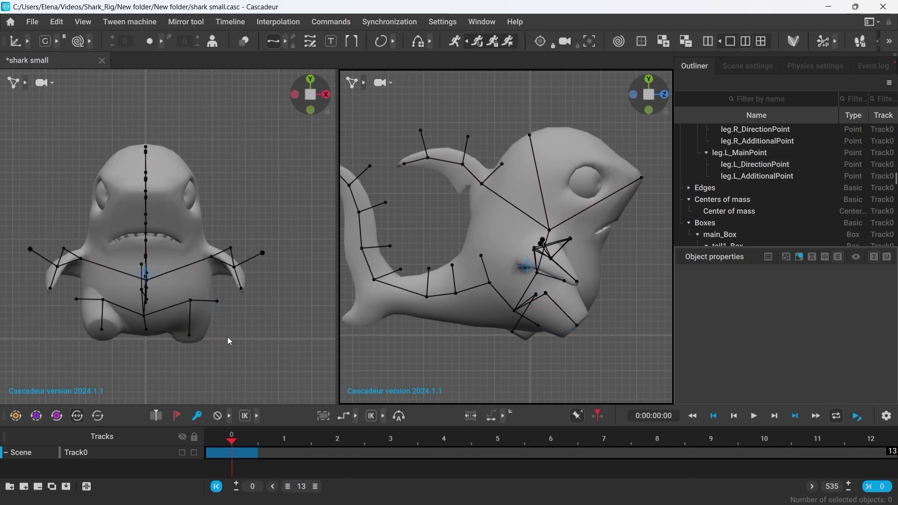
Select all body points except the two foot points and store them as selection group 1.
double_click(147, 315)
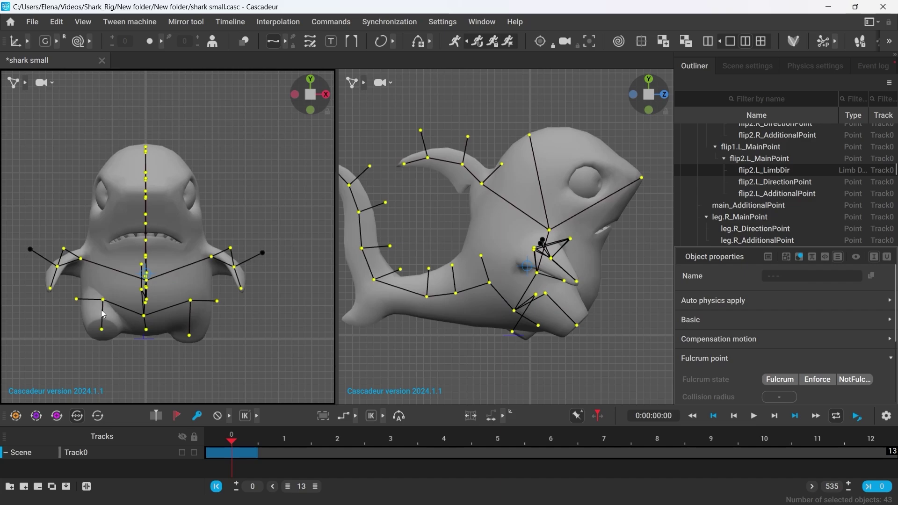
left_click(109, 340, "ctrl")
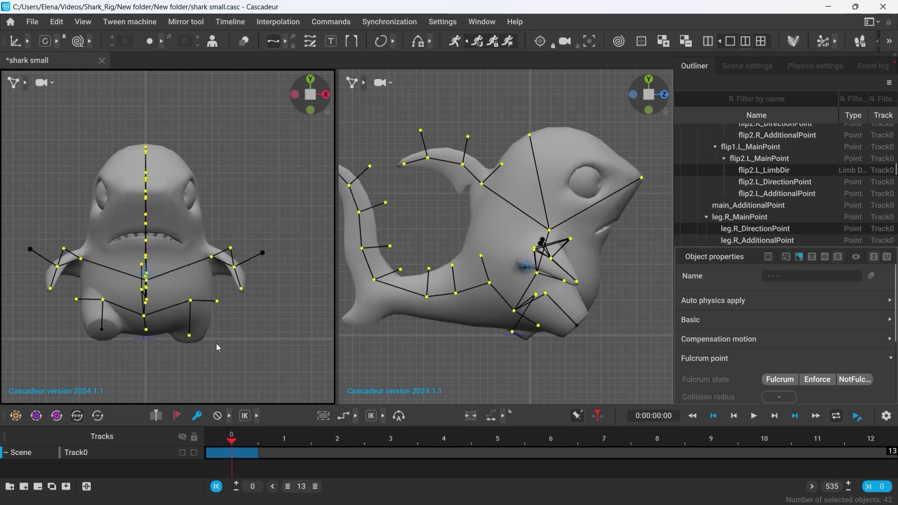
left_click(202, 349, "ctrl")
key("ctrl+1")
left_click(250, 334)
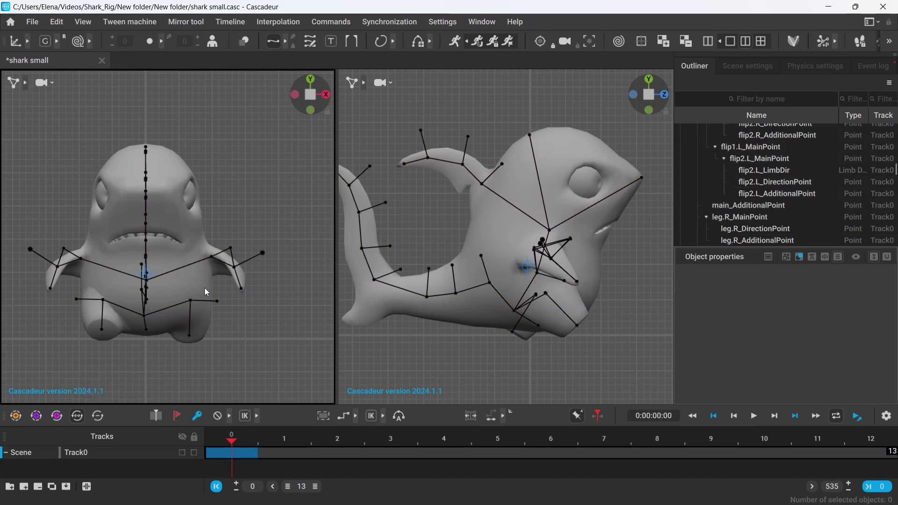
Store the left fin's points as selection group 2 and the right fin's points as group 3.
left_click(211, 257)
key("ctrl+2")
left_click(265, 361)
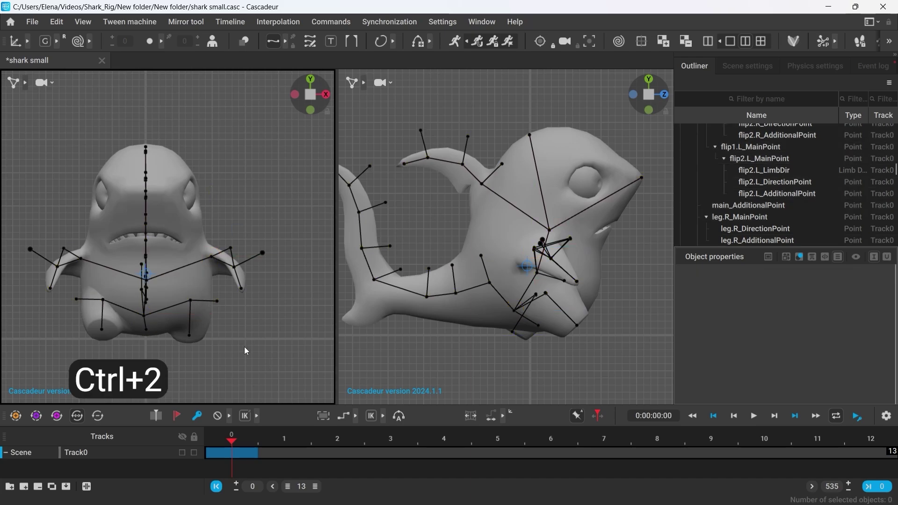
left_click(80, 259)
key("ctrl+3")
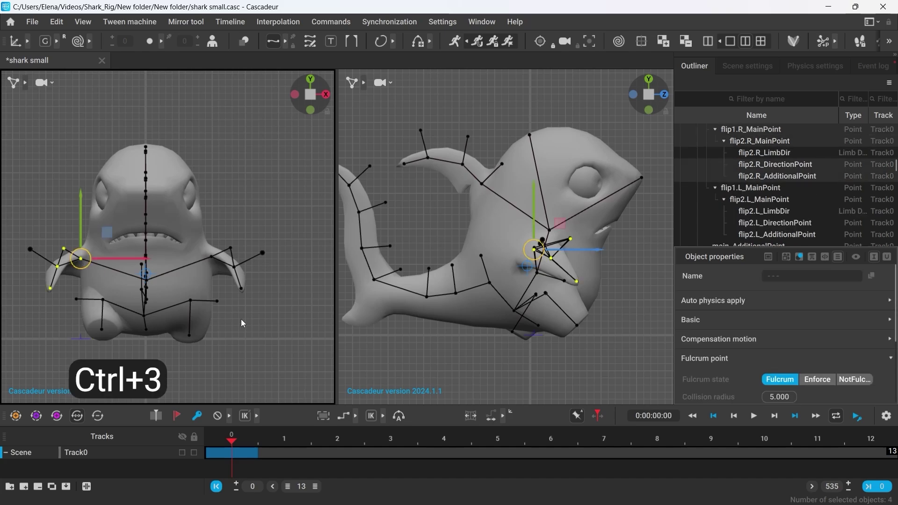
left_click(263, 324)
Select the tail's points and store them as selection group 4.
left_click(490, 283)
key("ctrl+4")
left_click(263, 341)
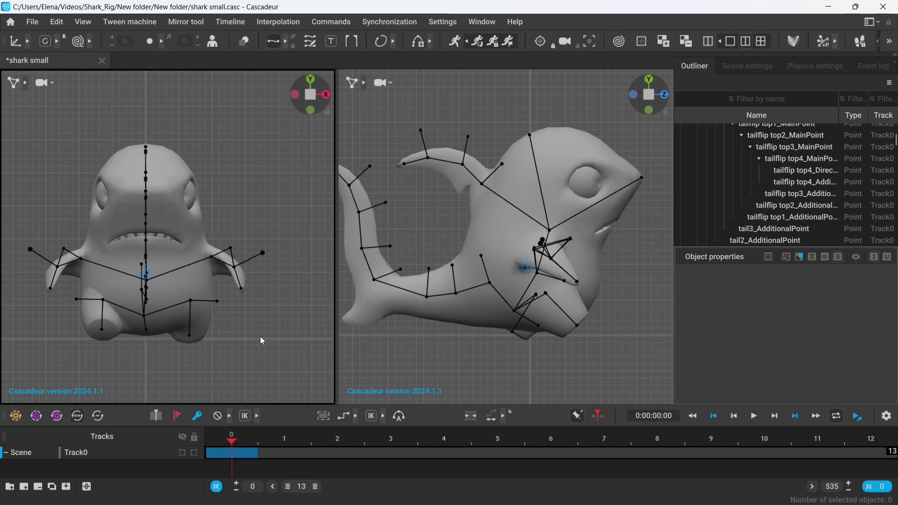
Twist the body around the pelvis using selection group 1, and rotate the head back to face forward.
key("1")
key("e")
left_click_drag(134, 322, 158, 313)
left_click(223, 302)
left_click(156, 246)
left_click_drag(173, 245, 150, 251)
left_click(262, 329)
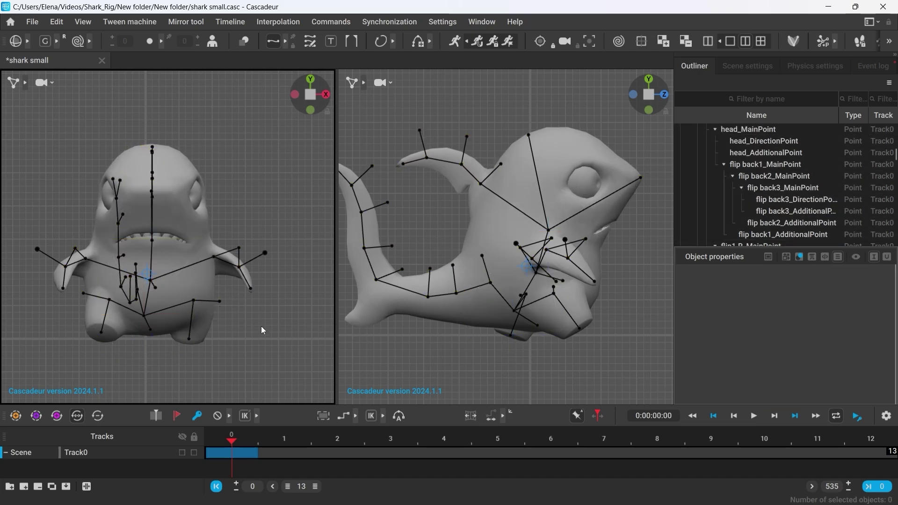
Bend the tail sideways in the top view and switch the manipulator to local axes.
left_click_drag(261, 327, 255, 365, "alt")
double_click(136, 202)
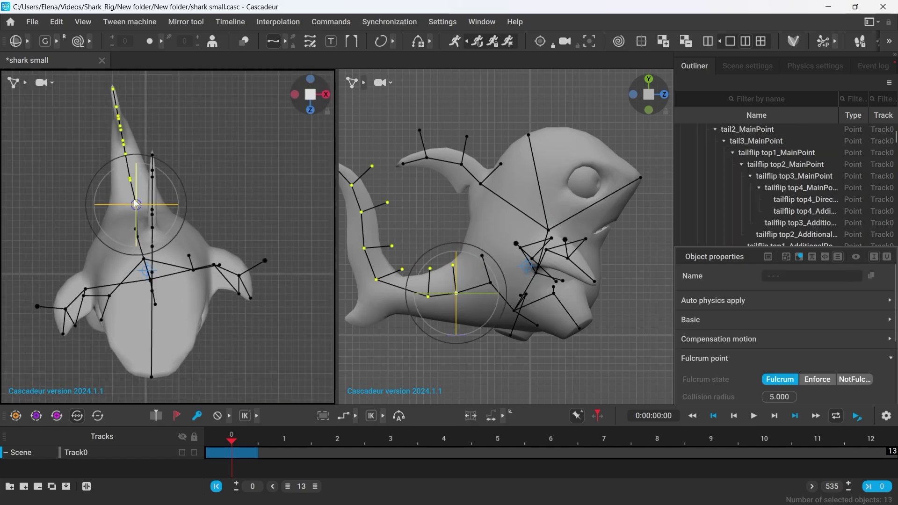
middle_click_drag(136, 202, 165, 221, "alt")
left_click(78, 41)
key("ctrl+z")
mouse_move(182, 179)
left_mouse_down()
mouse_move(166, 176)
mouse_move(189, 179)
left_mouse_up()
left_click(45, 41)
left_click(249, 244)
Bend the back fin sideways and show the rig points again in the front view.
scroll(191, 255, "down", 1)
double_click(185, 247)
left_click_drag(222, 216, 216, 209)
left_click(255, 244)
key("y")
left_click_drag(254, 243, 227, 230, "alt")
left_click(25, 82)
left_click(66, 83)
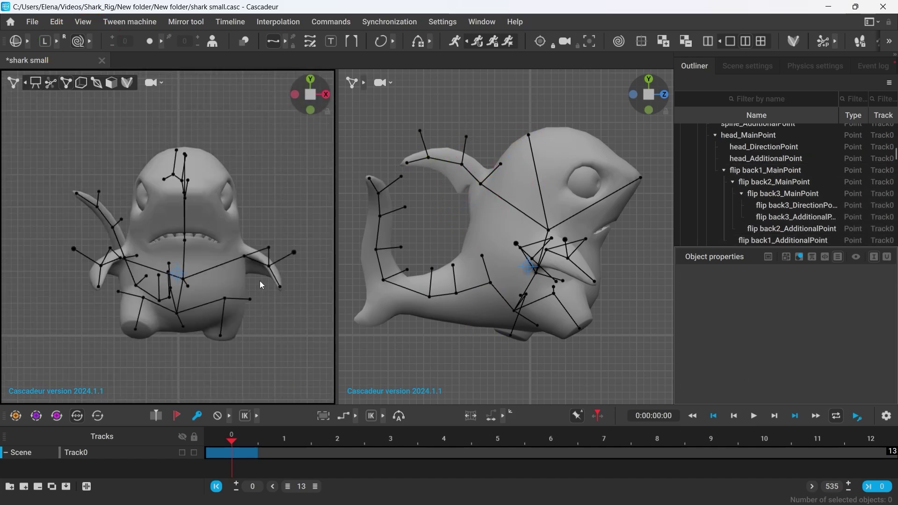
Rotate the left fin from its base to match the stride pose.
double_click(245, 256)
left_click(78, 41)
left_click_drag(248, 256, 251, 244)
left_click_drag(279, 351, 106, 313, "alt")
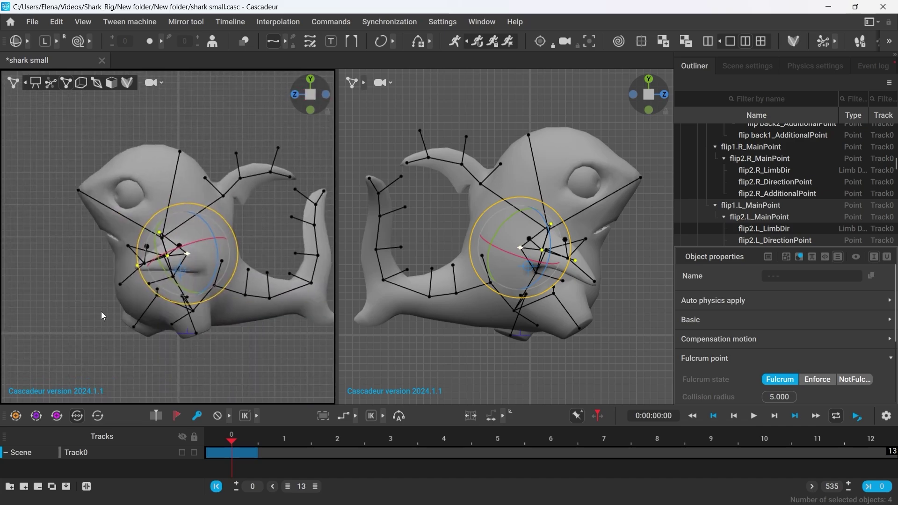
scroll(142, 276, "up", 3)
left_click_drag(229, 234, 230, 244)
left_click_drag(61, 326, 232, 324, "alt")
left_click(234, 346)
Rotate the right fin in the side view so it swings opposite to the left fin.
double_click(520, 248)
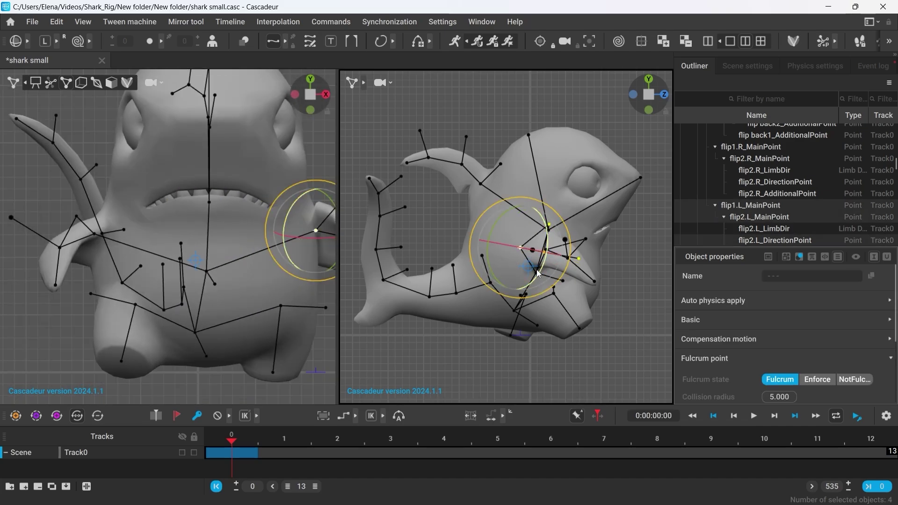
double_click(547, 250)
left_click_drag(557, 243, 609, 286)
left_click(608, 285)
scroll(181, 292, "down", 3)
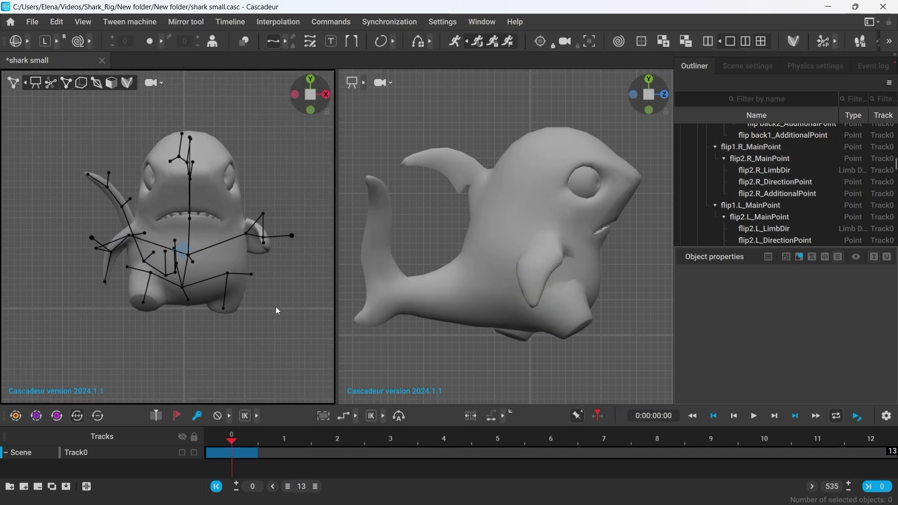
Add a keyframe at frame 12 and mirror all rig points on that frame.
left_click(866, 456)
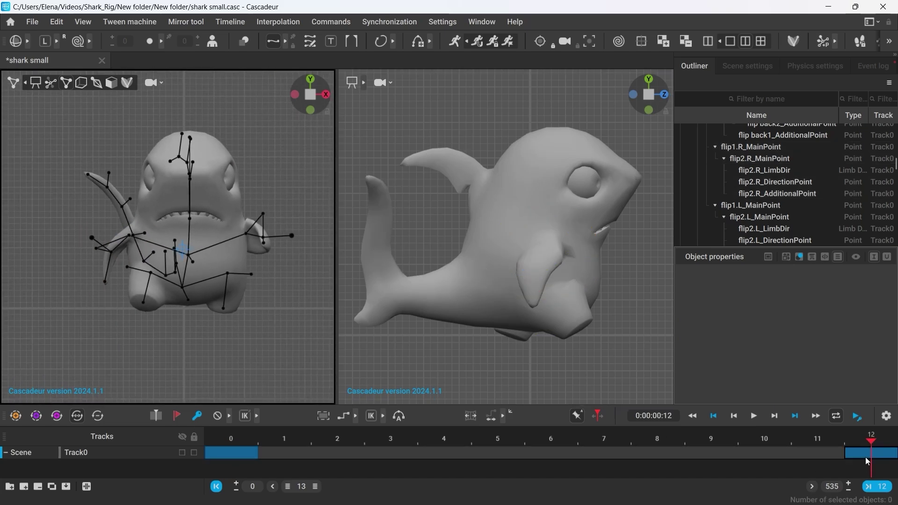
left_click(515, 347)
left_click_drag(392, 132, 605, 357)
left_click(187, 23)
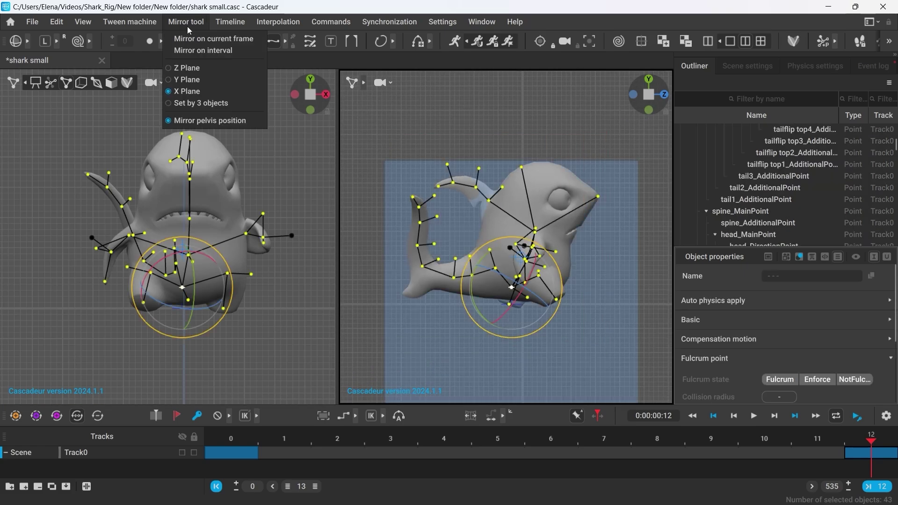
left_click(195, 41)
left_click(622, 347)
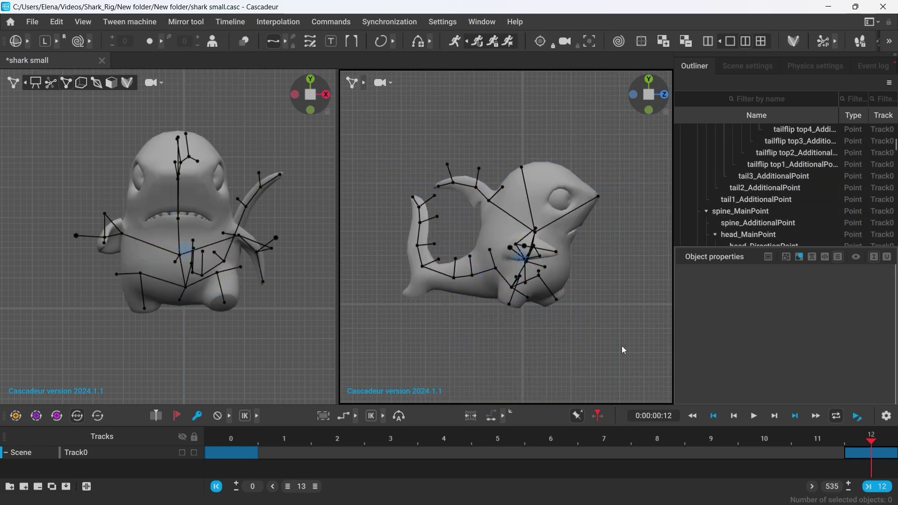
Compare the shark's poses at the first and last keyframes with the rig points hidden.
left_click(258, 351)
key("Down")
key("Up")
key("Down")
key("Up")
key("Home")
key("End")
Set a smooth curve interpolation on the interval between frames 0 and 12 and preview the motion.
left_click(466, 451)
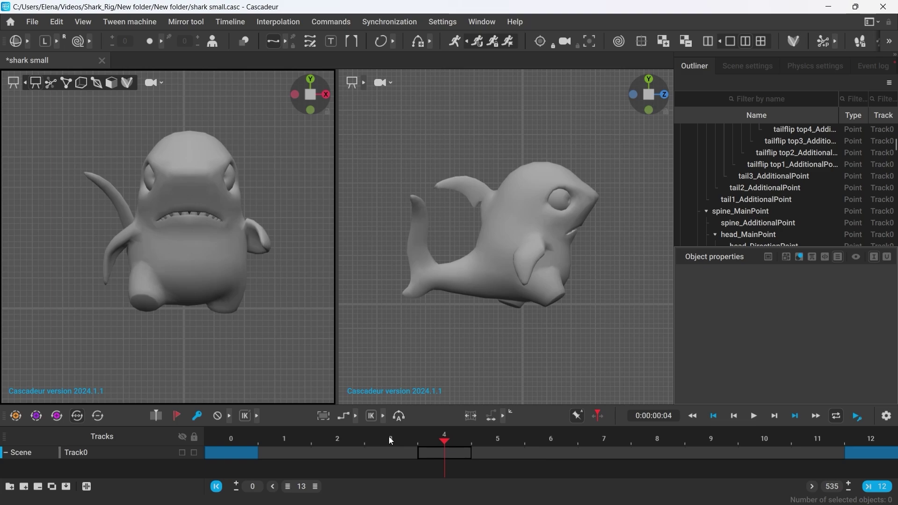
left_click(355, 419)
left_click(347, 418)
left_click_drag(325, 438, 270, 421)
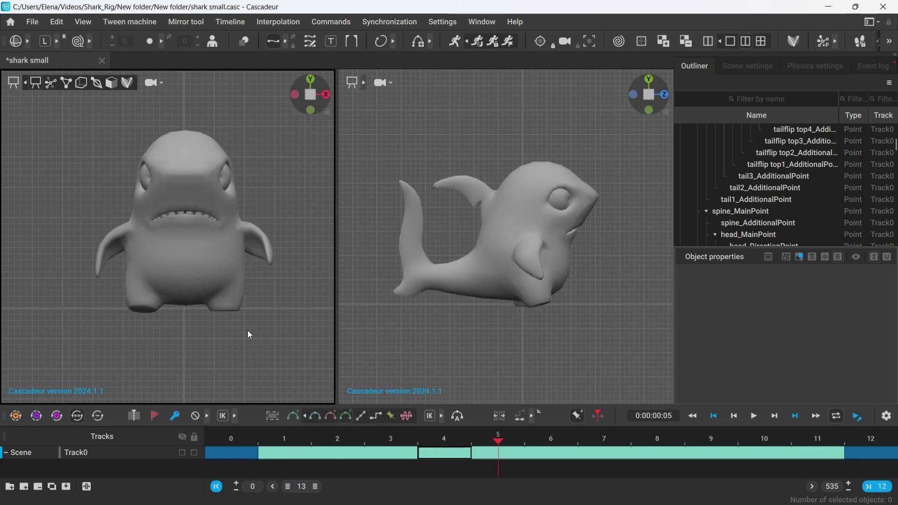
key("space")
Create a new track named Arms for the points of both side fins.
left_click(111, 232)
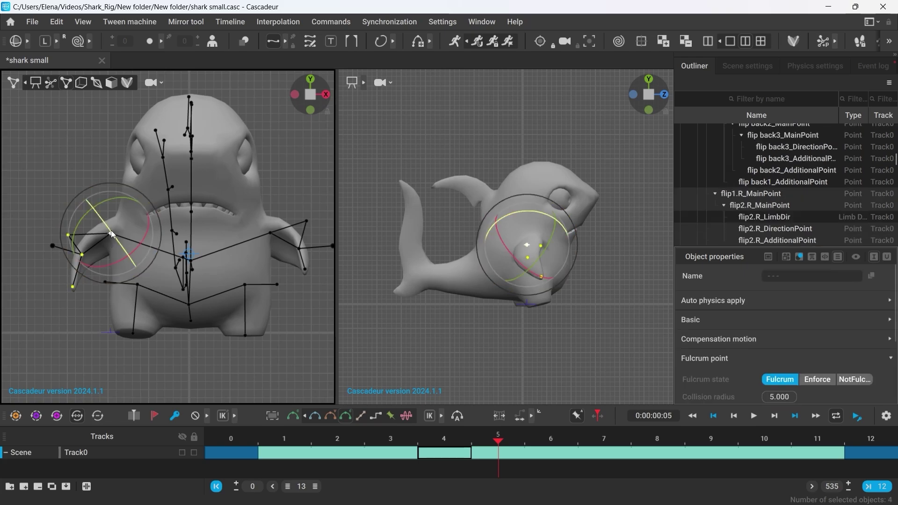
left_click(272, 235, "shift")
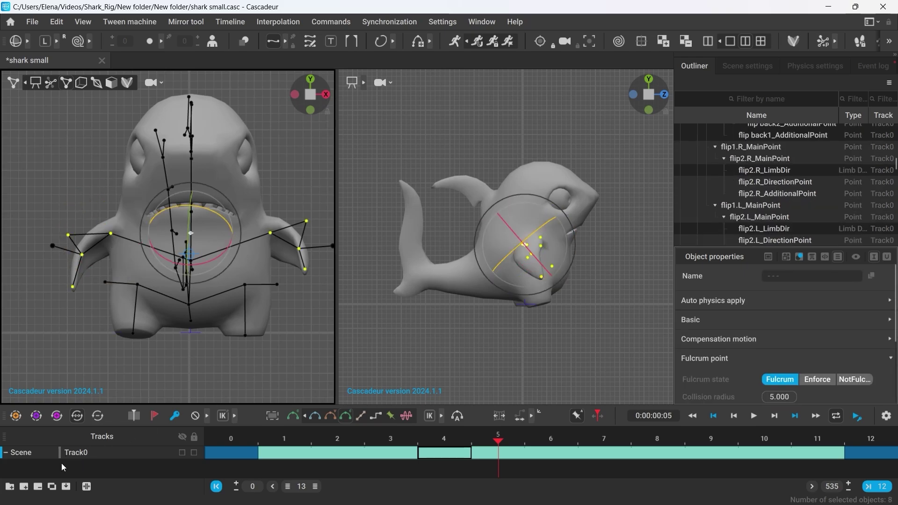
left_click(24, 486)
type("Arms")
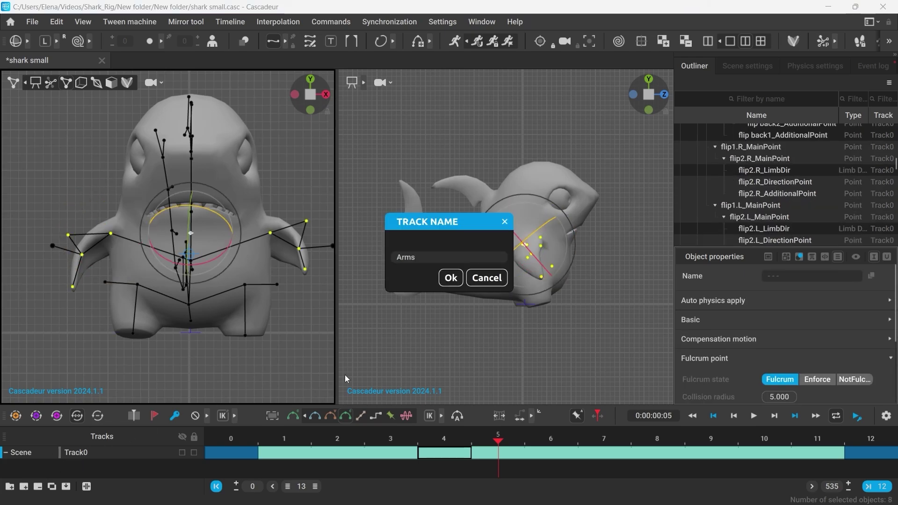
left_click(450, 283)
Switch the Arms track's interval between the keyframes to FK interpolation and play the animation with the points hidden.
left_click(455, 472)
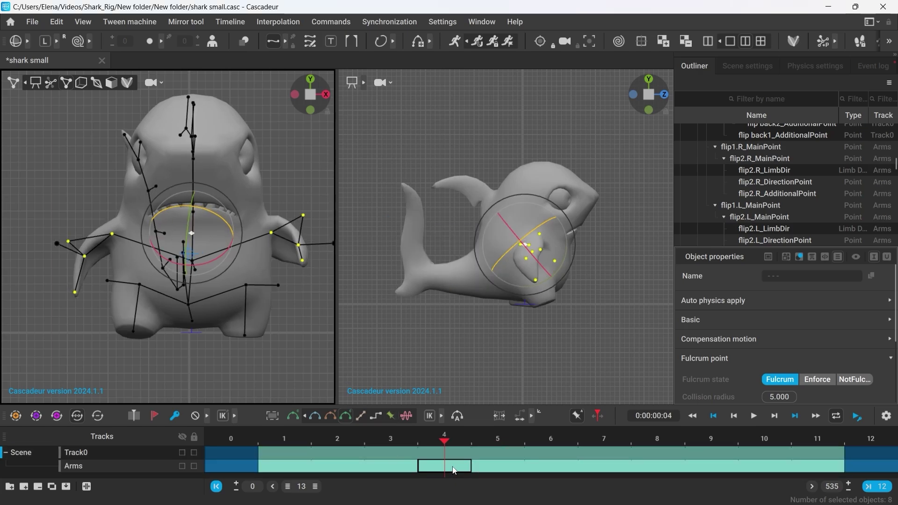
left_click(467, 348)
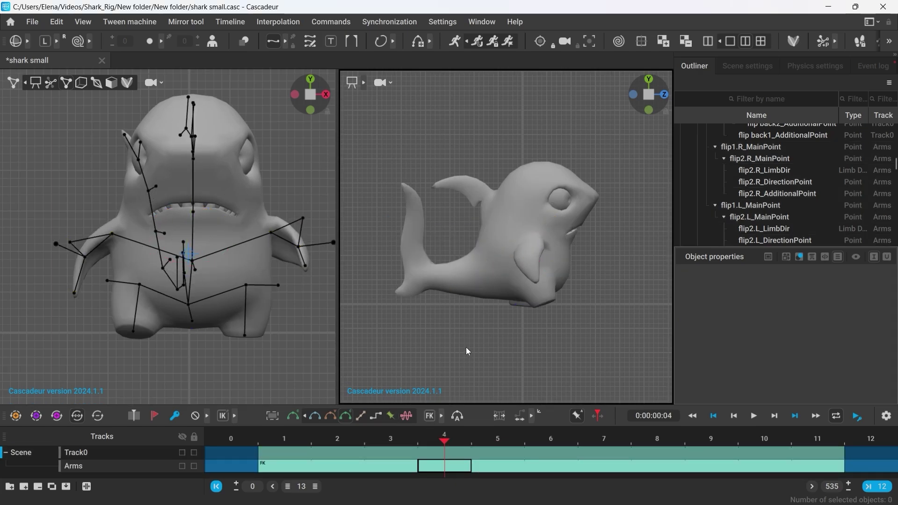
key("i")
left_click(322, 322)
key("y")
left_click(403, 317)
key("y")
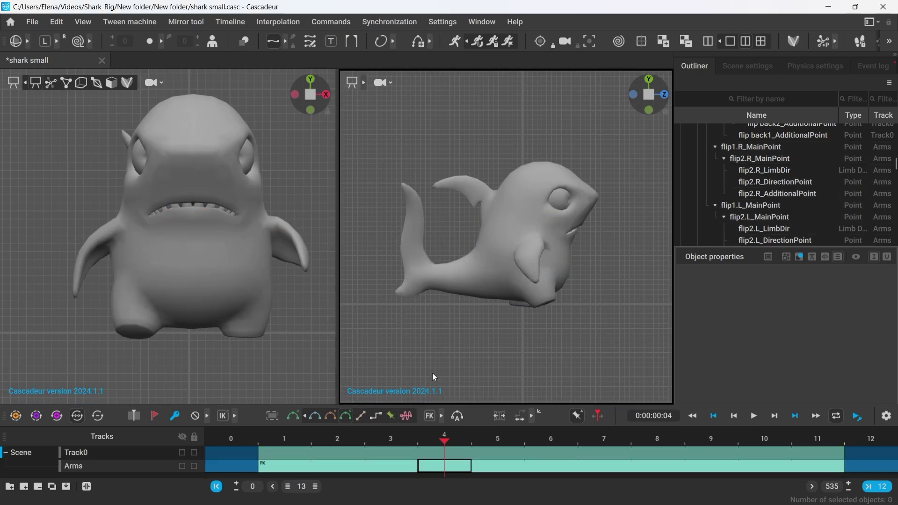
left_click(755, 416)
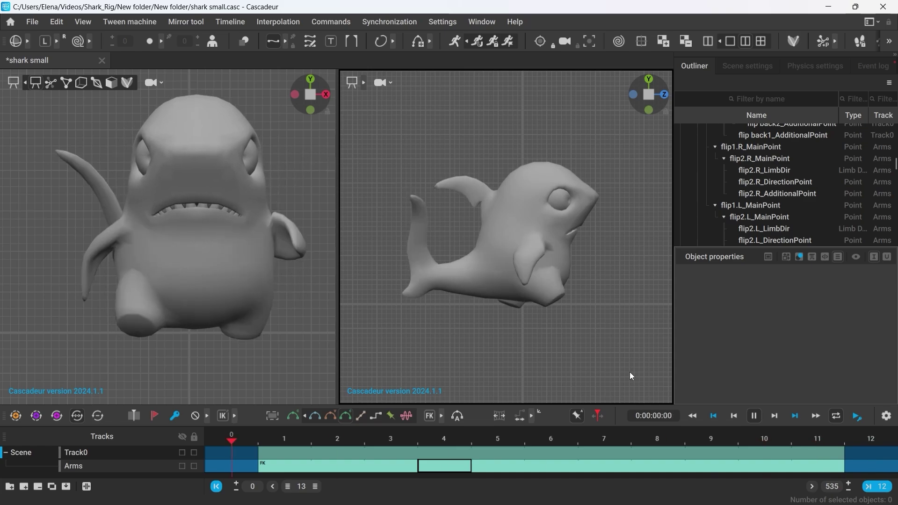
left_click(751, 419)
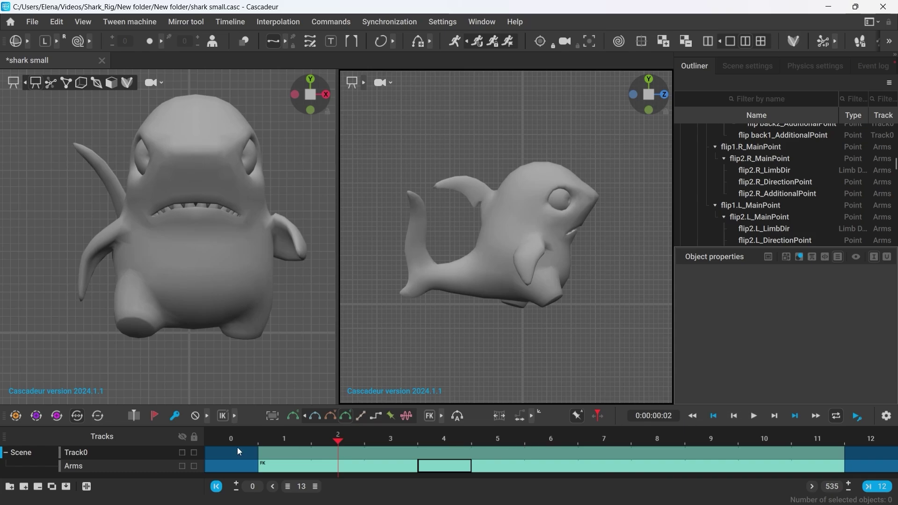
Collapse the Scene tracks, add a keyframe at frame 6 and show the rig points in the side view.
left_click(6, 453)
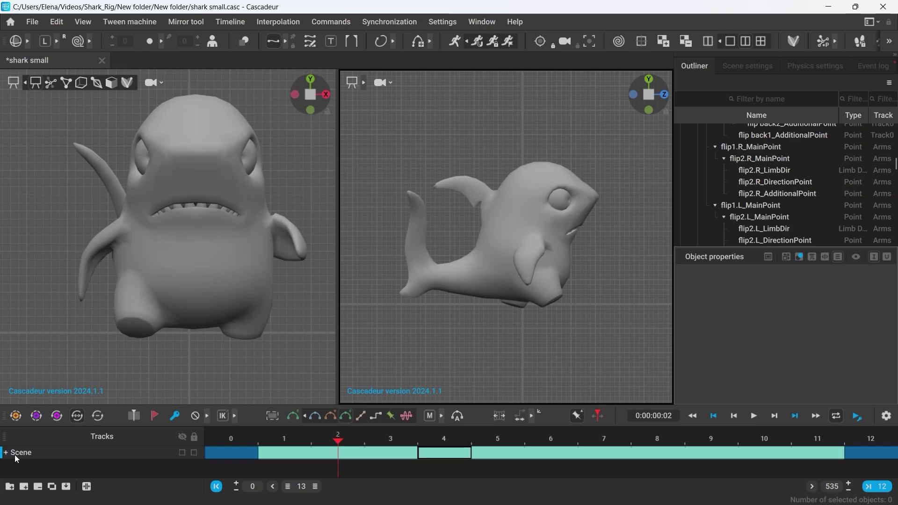
left_click(551, 460)
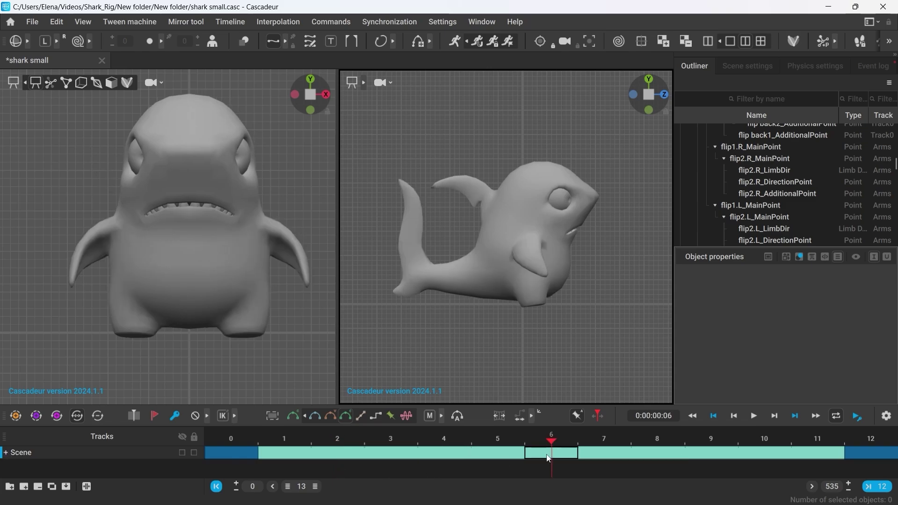
key("f")
key("3")
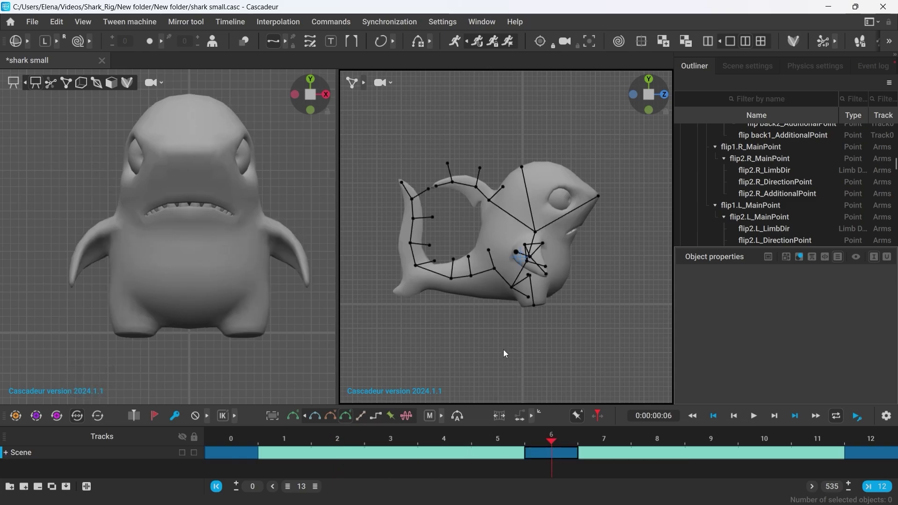
Move all the rig points slightly up and forward at frame 6, and compare the pose with the other keyframes.
key("ctrl+a")
key("w")
left_click_drag(508, 287, 519, 285)
left_click(525, 355)
key("Up")
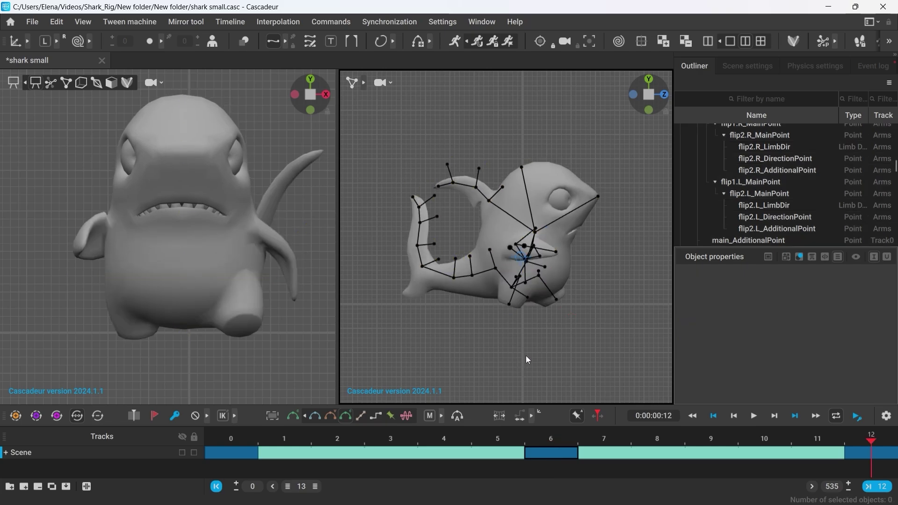
key("Up")
key("Up")
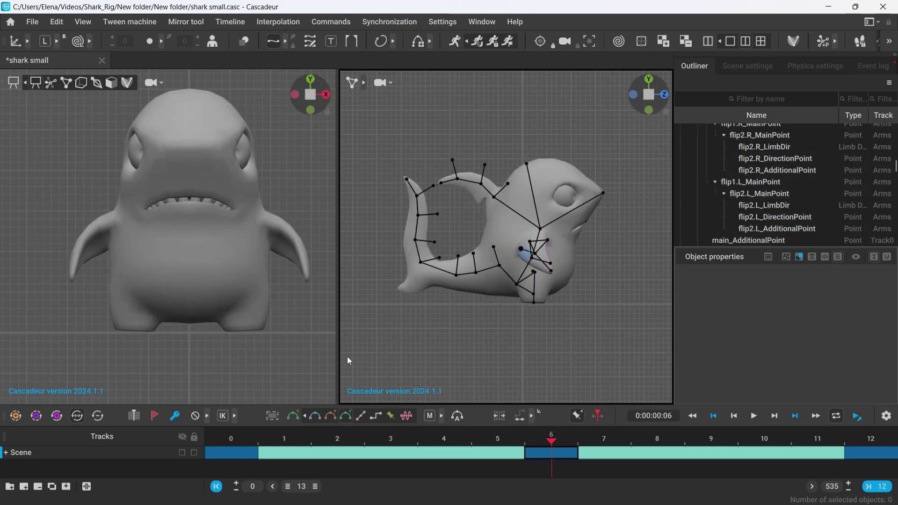
Lift the left foot at frame 6 and shift the whole body sideways over the right foot.
left_click(253, 324)
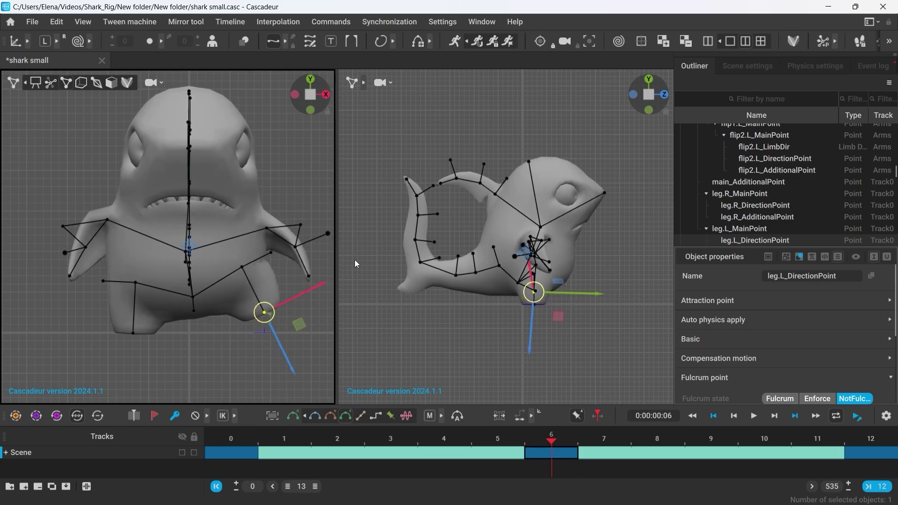
key("ctrl+a")
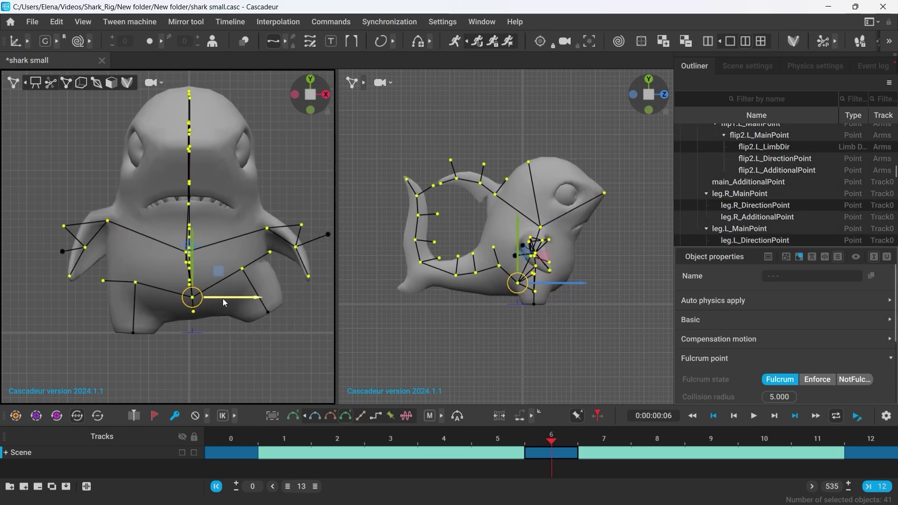
right_click_drag(223, 299, 167, 299)
left_click(135, 333)
left_click(93, 223)
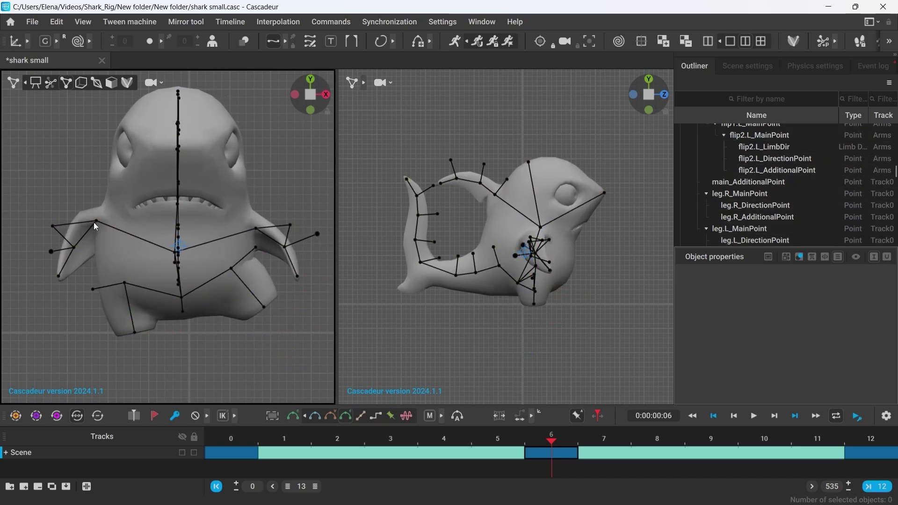
Select the right side fin's points and rotate the fin into a new position at frame 6.
double_click(95, 221)
key("e")
right_click_drag(106, 314, 181, 314)
scroll(208, 250, "up", 3)
left_click_drag(207, 246, 185, 262)
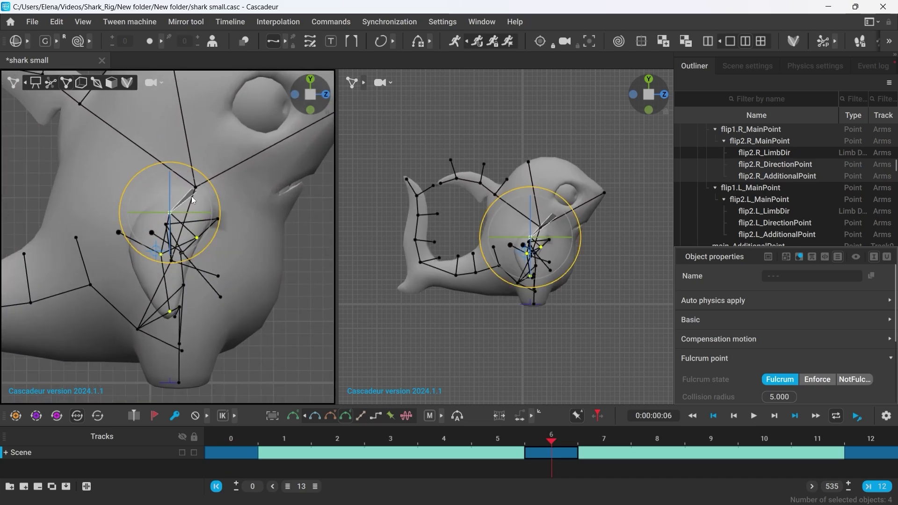
double_click(165, 282)
right_click_drag(187, 308, 160, 309)
key("g")
left_click_drag(106, 281, 77, 289)
left_click(81, 345)
Rotate the left side fin at frame 6 and hide the rig points in the front view.
right_click_drag(83, 348, 178, 267)
key("1")
key("3")
double_click(88, 252)
left_click_drag(178, 268, 182, 272)
left_click_drag(206, 246, 196, 268)
left_click(66, 291)
scroll(66, 291, "down", 3)
key("1")
right_click_drag(89, 294, 171, 291)
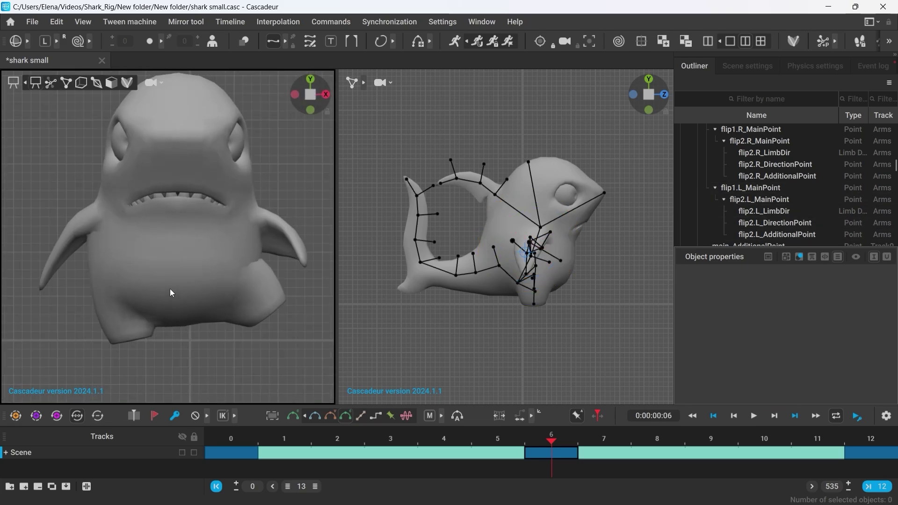
Play the animation to check the adjusted frame 6 pose in both views, and stop it.
left_click(754, 416)
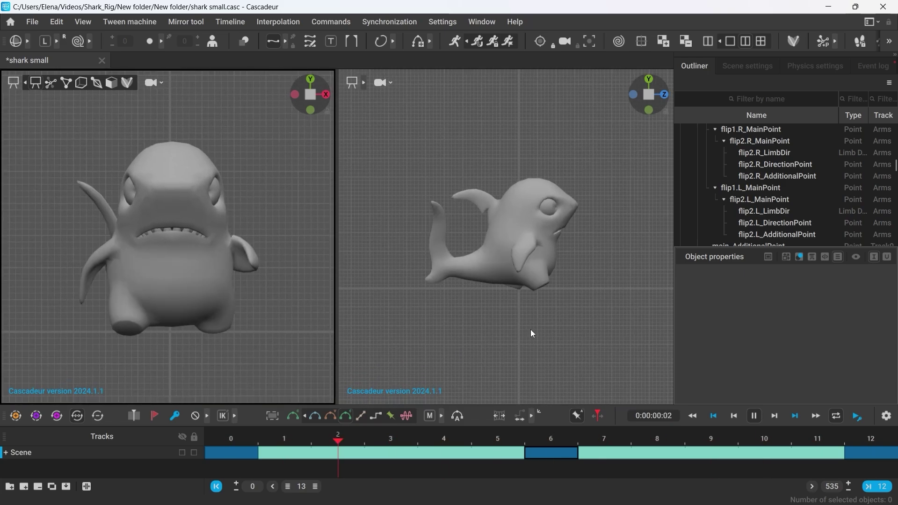
scroll(503, 319, "up", 2)
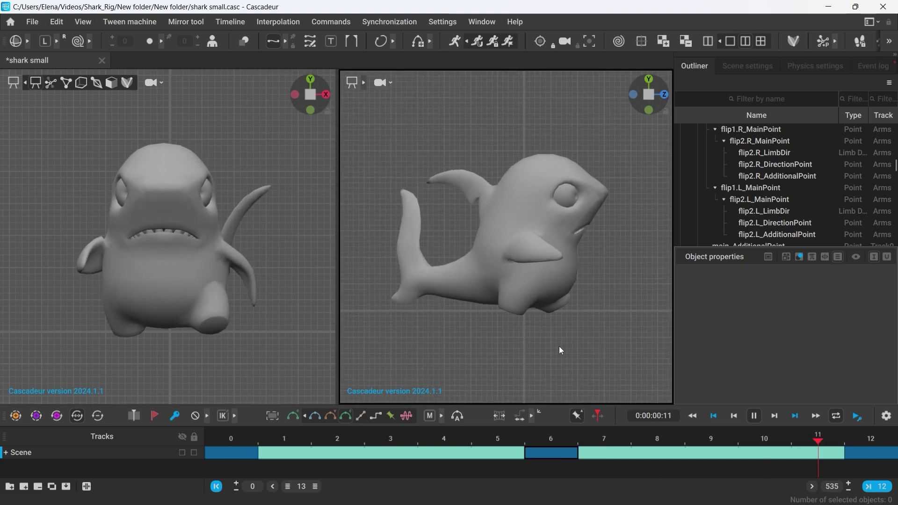
left_click(756, 415)
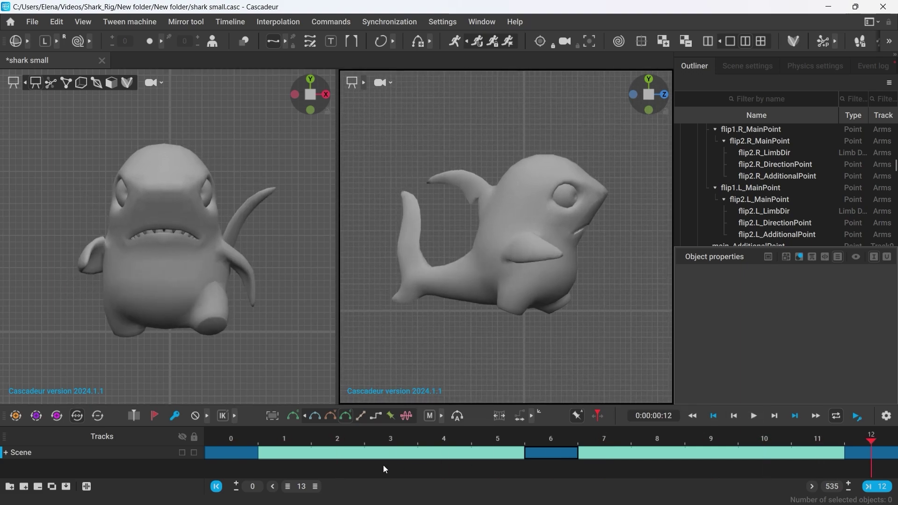
Move the body's rig points slightly up and forward at frame 0, keeping the feet in place.
left_click(241, 442)
key("3")
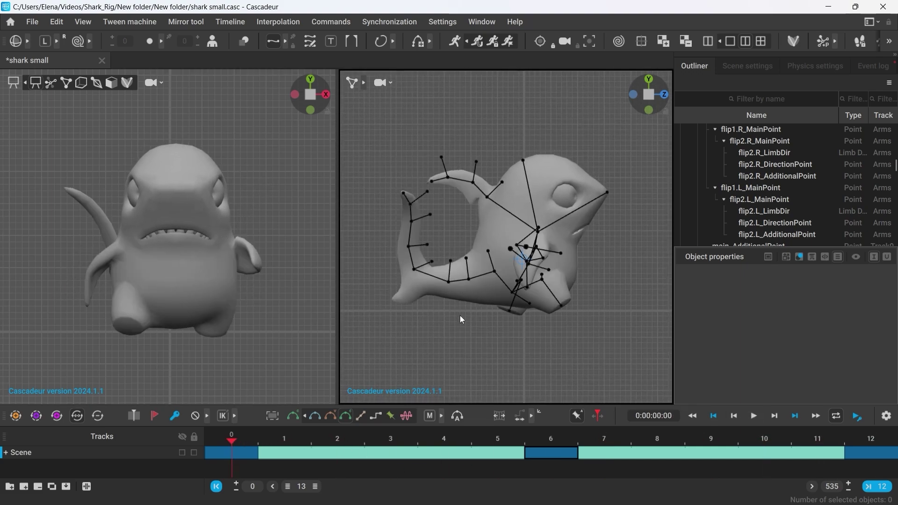
left_click(524, 279)
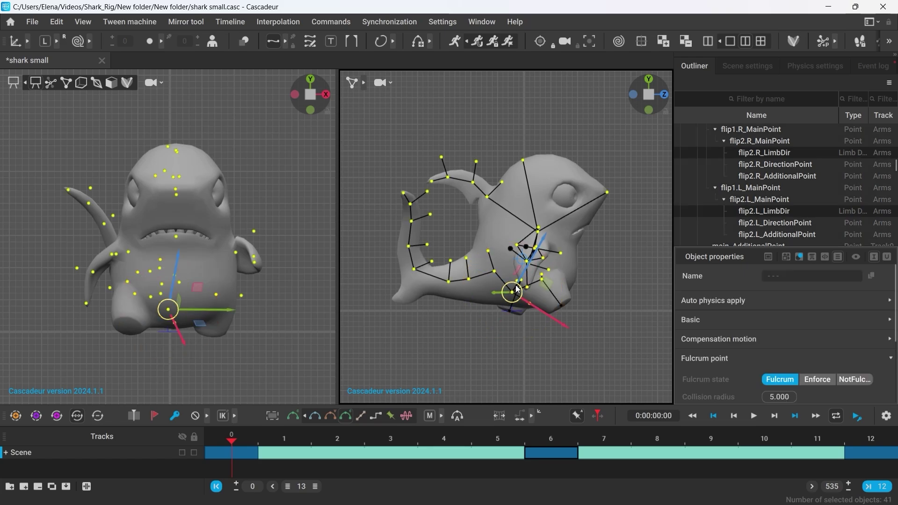
left_click(505, 355)
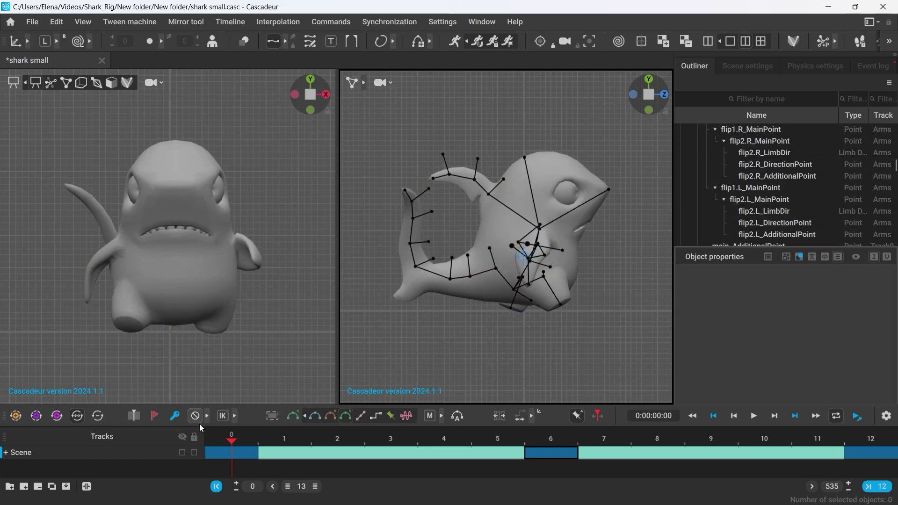
Copy the pose of the frame 0 keyframe onto the keyframe at frame 12.
left_click(226, 452)
left_click(227, 452)
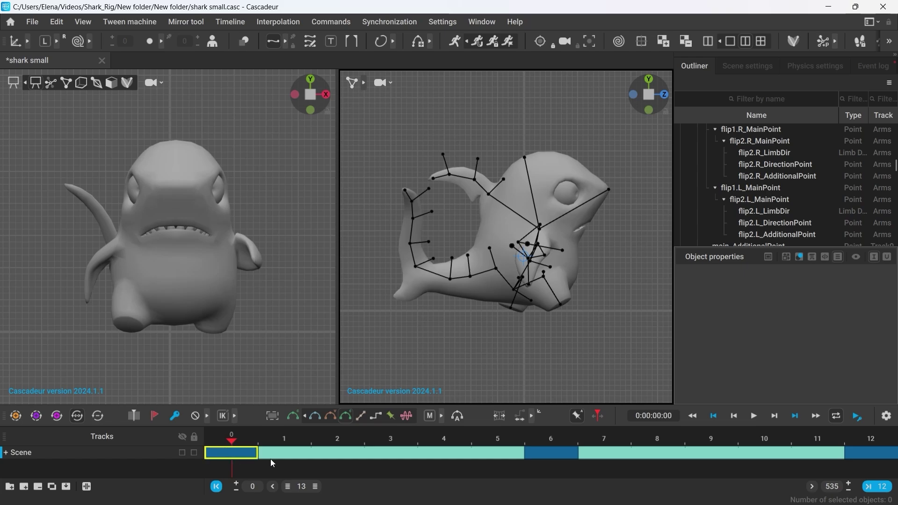
left_click(819, 437)
middle_click_drag(862, 452, 862, 451)
key("y")
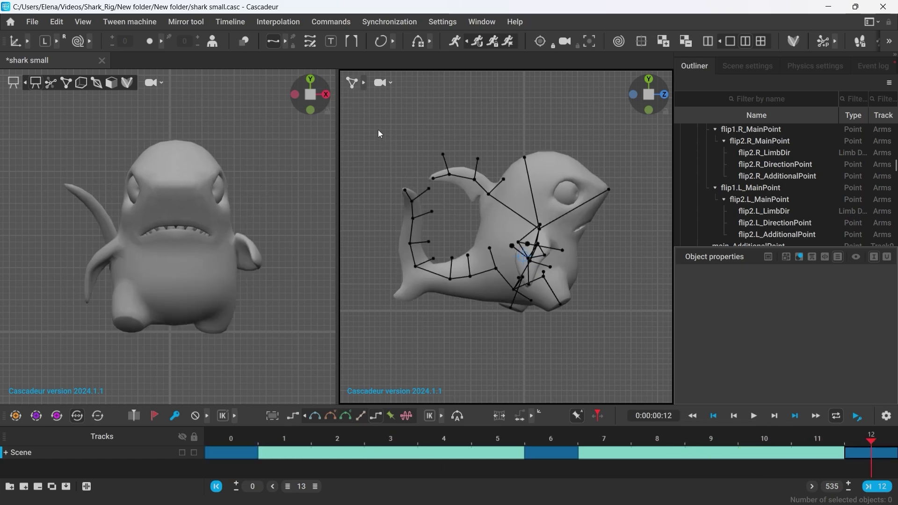
Mirror all the rig points on frame 12 across the X plane.
key("ctrl+a")
left_click(200, 22)
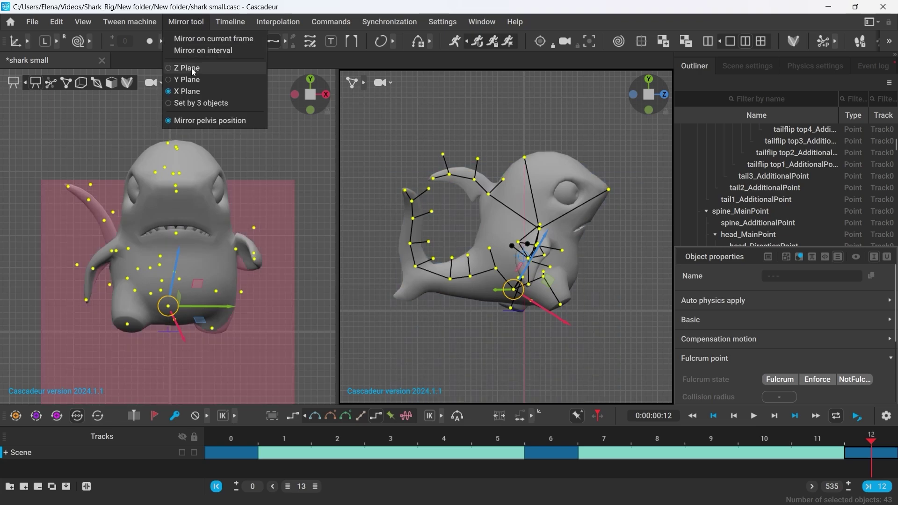
left_click(189, 39)
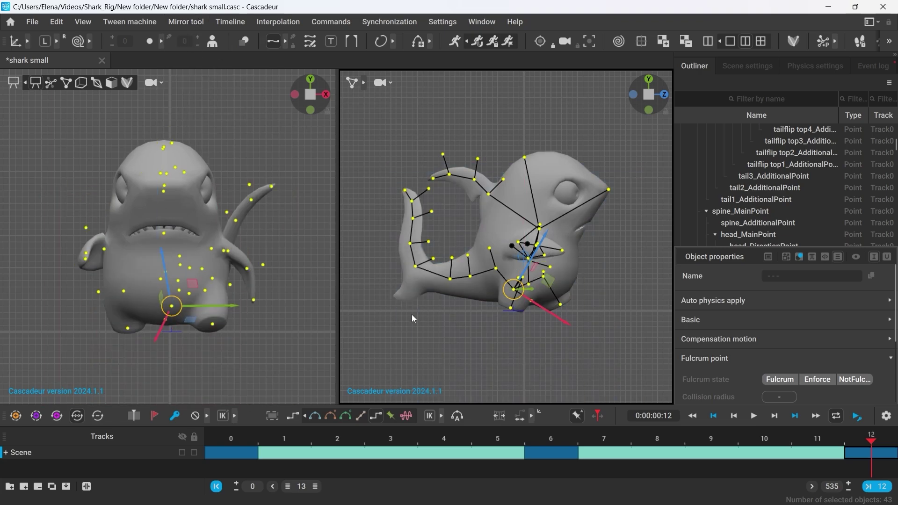
left_click(454, 354)
Create a pose at frame 3 with the body slightly lower and further forward and the right foot flat on the ground.
left_click(560, 442)
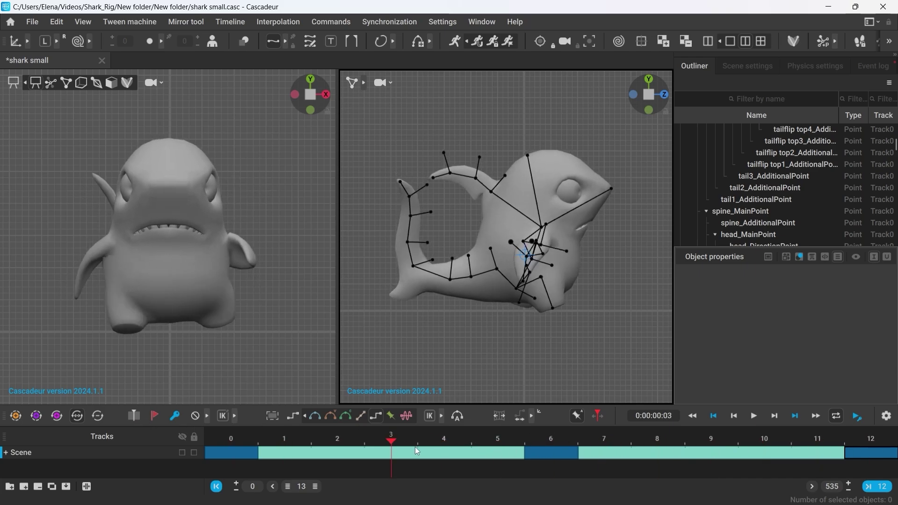
left_click(552, 307)
double_click(516, 289)
mouse_move(552, 308)
left_mouse_down()
mouse_move(520, 291)
mouse_move(547, 312)
left_mouse_up()
left_click(542, 318)
left_click(545, 313)
left_click(398, 369)
left_click(337, 440)
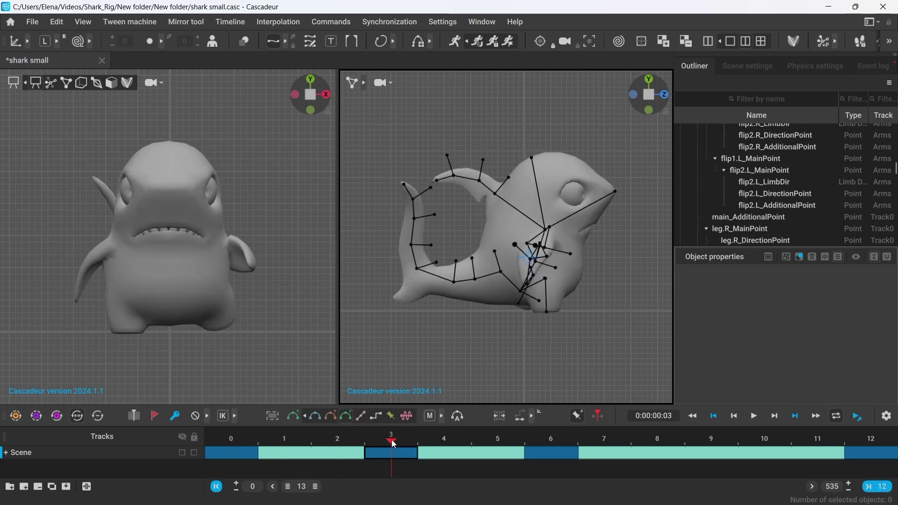
left_click(338, 440)
Fine-tune a side fin's rotation at frame 6 and scrub back toward frame 3 to compare the poses.
left_click(551, 440)
left_click(523, 243)
left_click_drag(580, 337, 566, 347, "alt")
left_click(649, 94)
key("e")
left_click_drag(552, 267, 560, 261)
left_click(592, 313)
left_click_drag(551, 441, 415, 443)
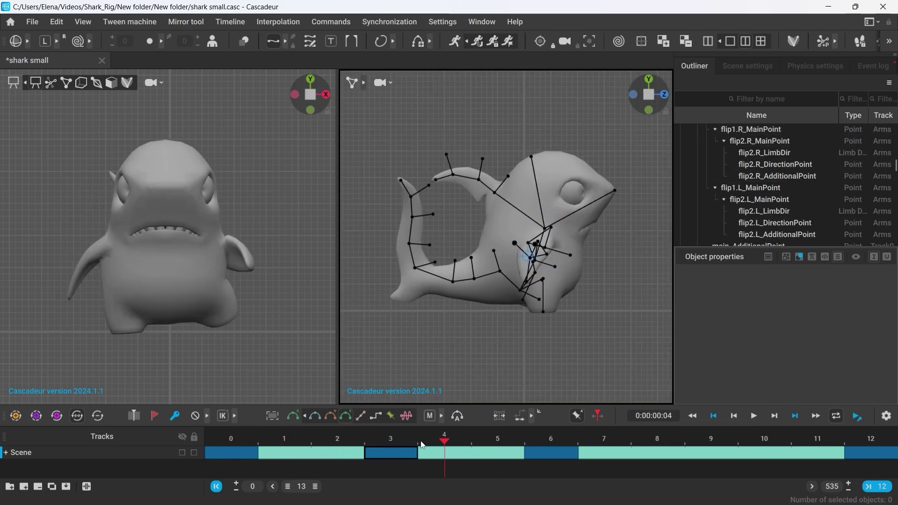
Play the animation, stop it and scrub through the frames to review the motion up to frame 9.
key("space")
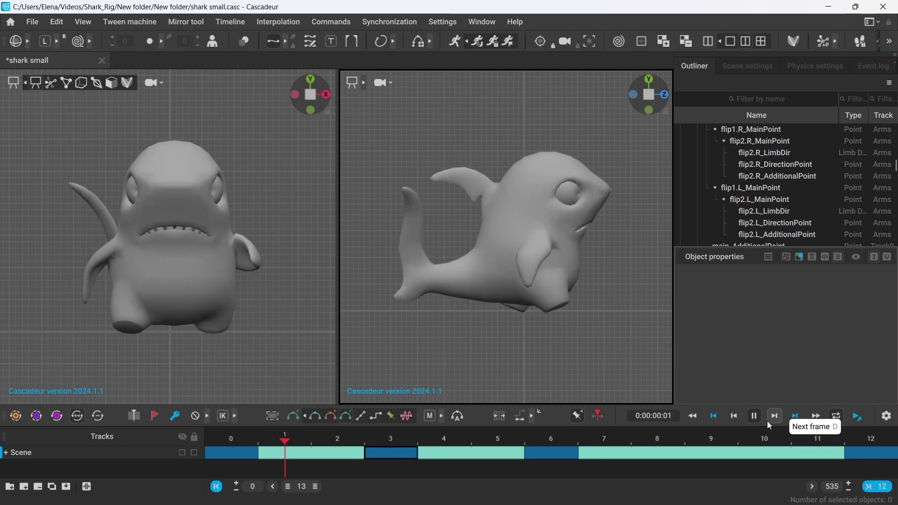
left_click(755, 416)
left_click_drag(381, 432, 244, 438)
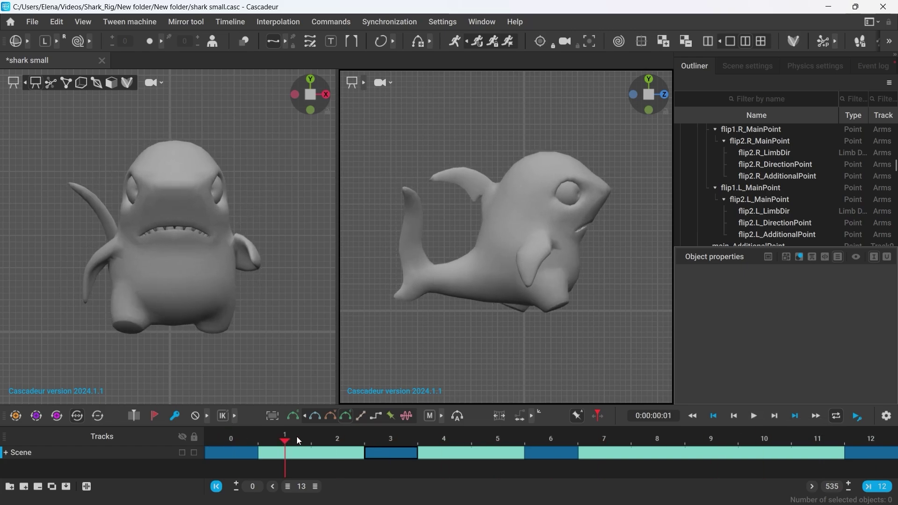
left_click_drag(307, 440, 499, 442)
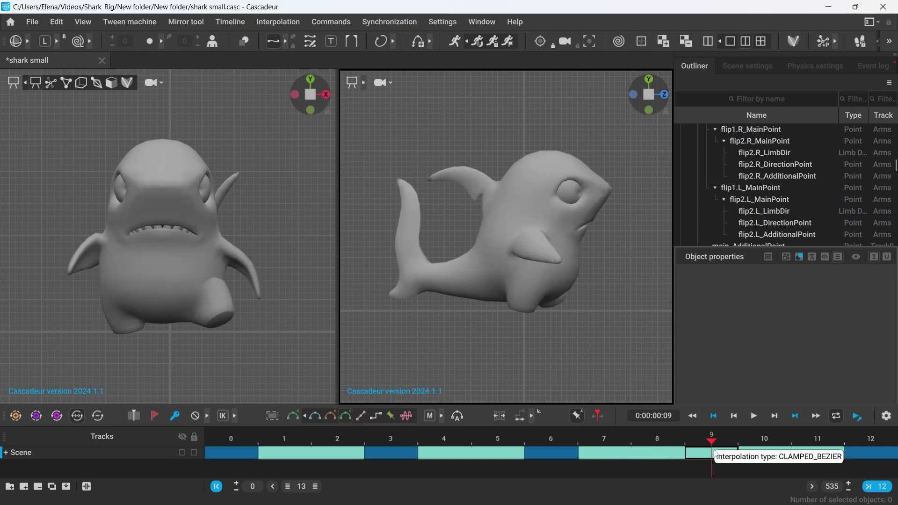
Add a pose at frame 9 with the body raised slightly and the right foot moved back and planted.
key("ctrl+a")
key("w")
left_click_drag(528, 248, 527, 246)
left_click(528, 333)
left_click(522, 308)
left_click_drag(521, 308, 516, 309)
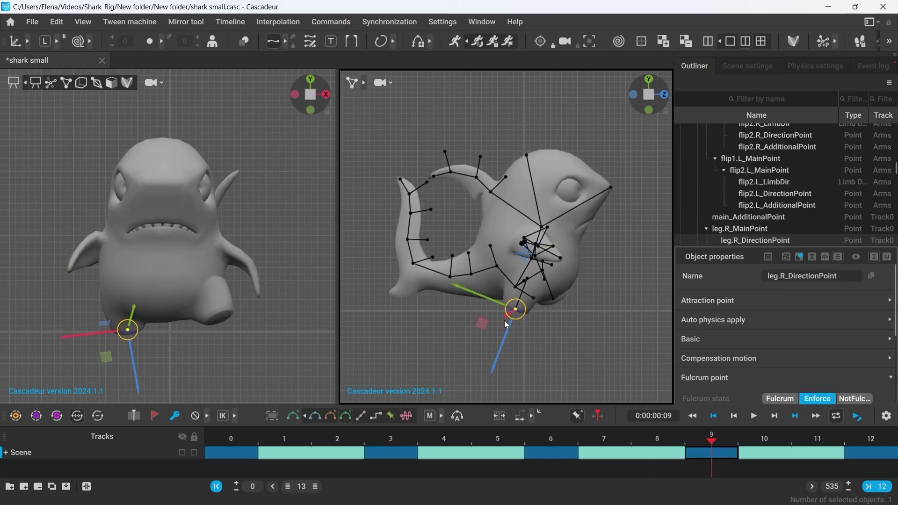
left_click(528, 330)
Shift the body slightly sideways over the right foot at frame 9 and raise it a little more.
double_click(165, 286)
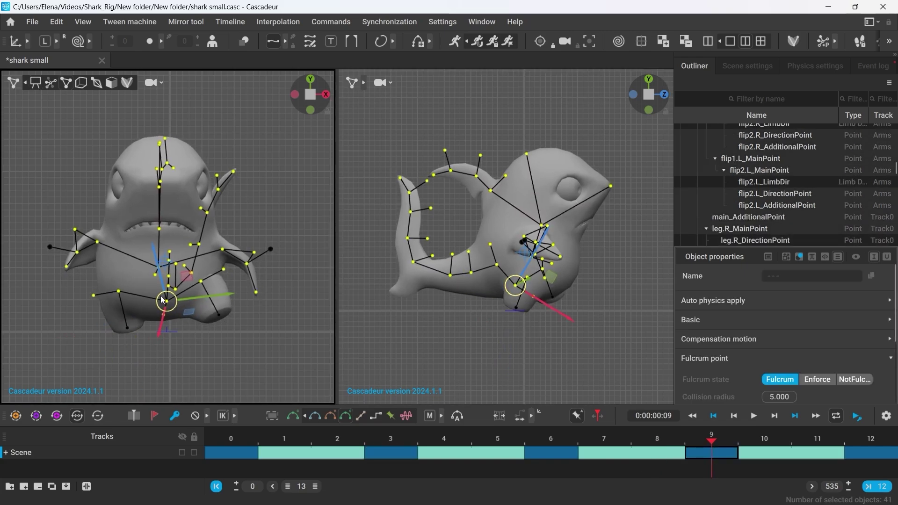
left_click(134, 334)
key("1")
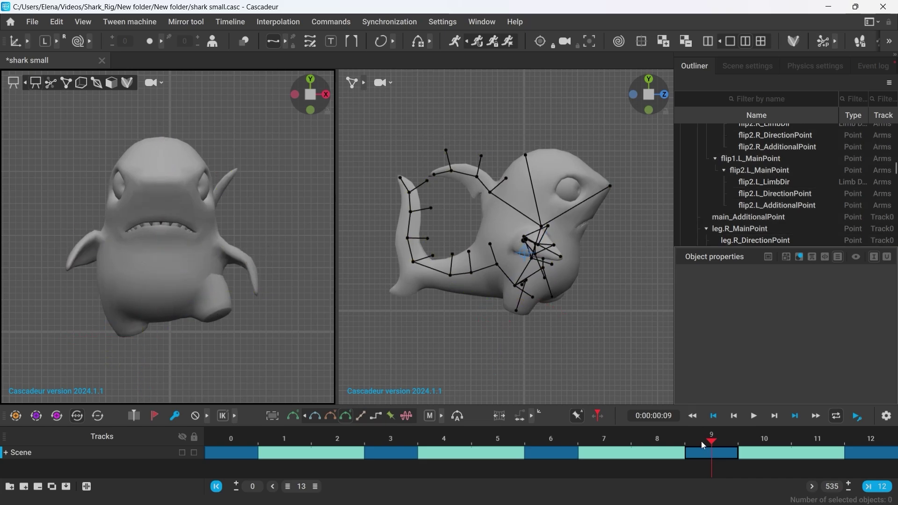
key("3")
key("ctrl+a")
left_click_drag(170, 301, 170, 298)
key("1")
key("3")
Raise the left foot slightly at frame 9 and play the animation to check it.
left_click(568, 300)
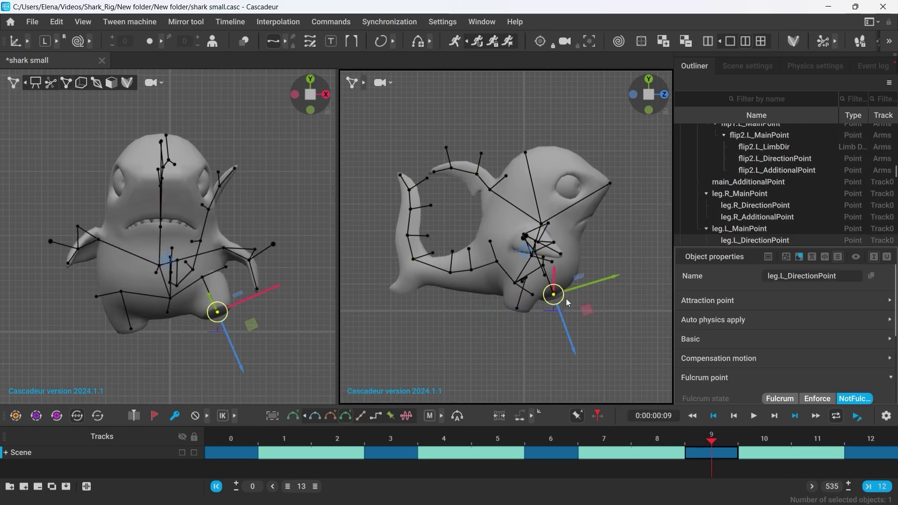
left_click(510, 329)
left_click(752, 418)
left_click(751, 418)
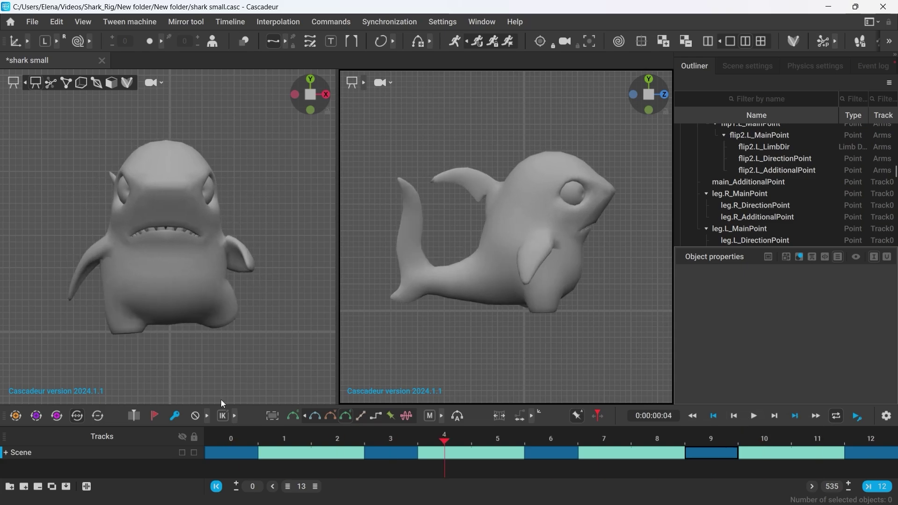
Expand the Scene tracks and remove the Arms track's keyframes at frames 3 and 9.
left_click(6, 453)
left_click(387, 469)
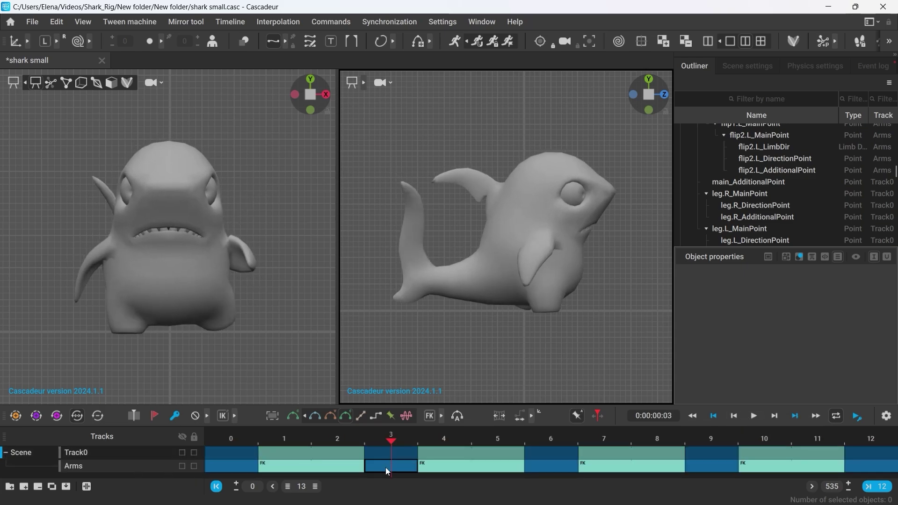
left_click(710, 468)
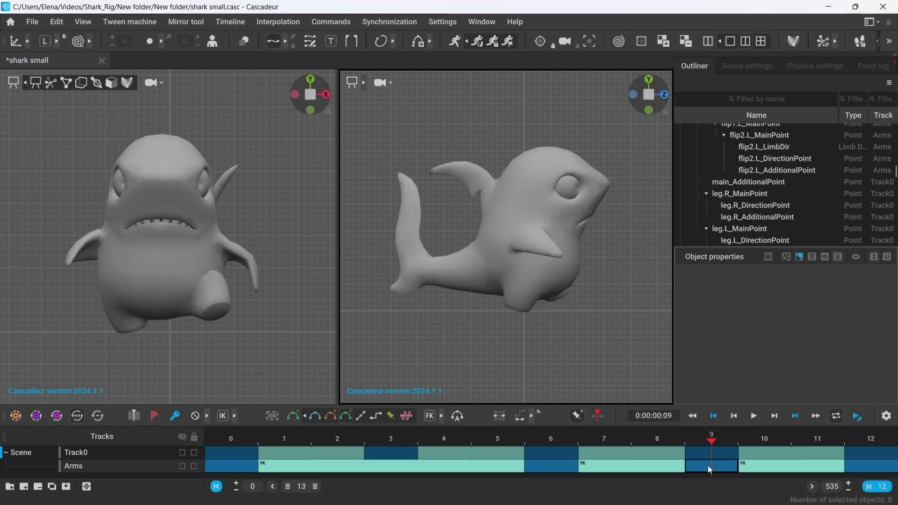
Rotate the right fin slightly forward at the Arms keyframe on frame 6 and play the animation.
left_click(572, 469)
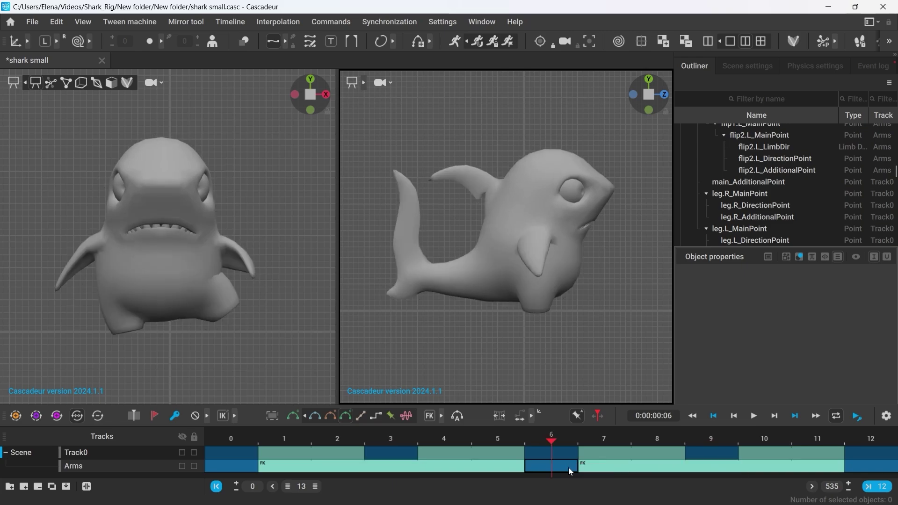
left_click(533, 240)
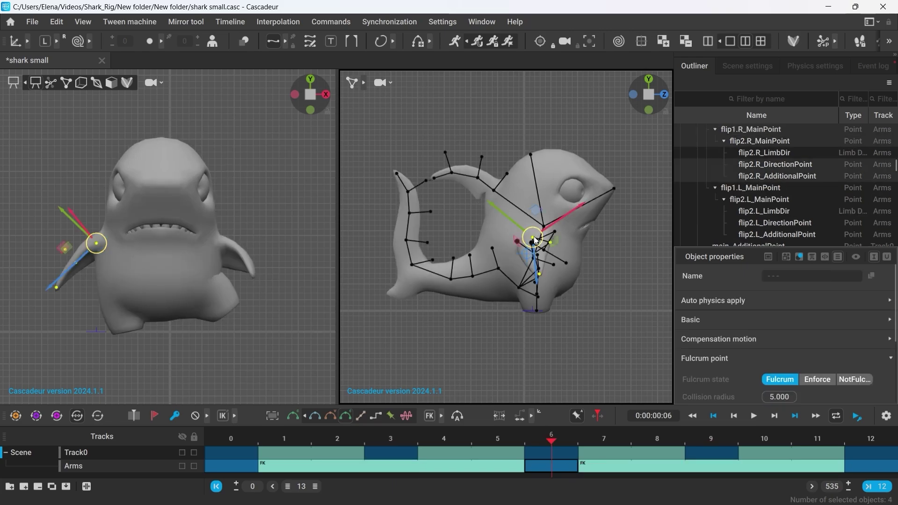
key("e")
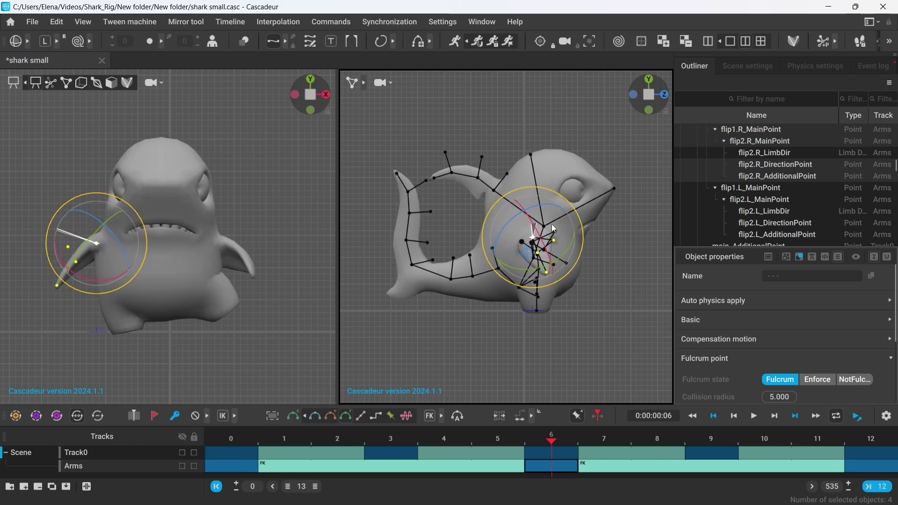
left_click(590, 362)
left_click(755, 417)
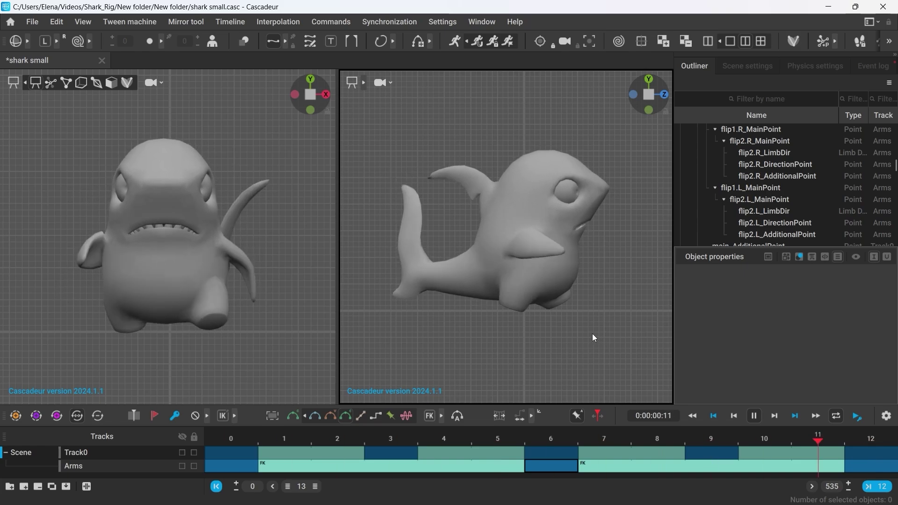
left_click(752, 416)
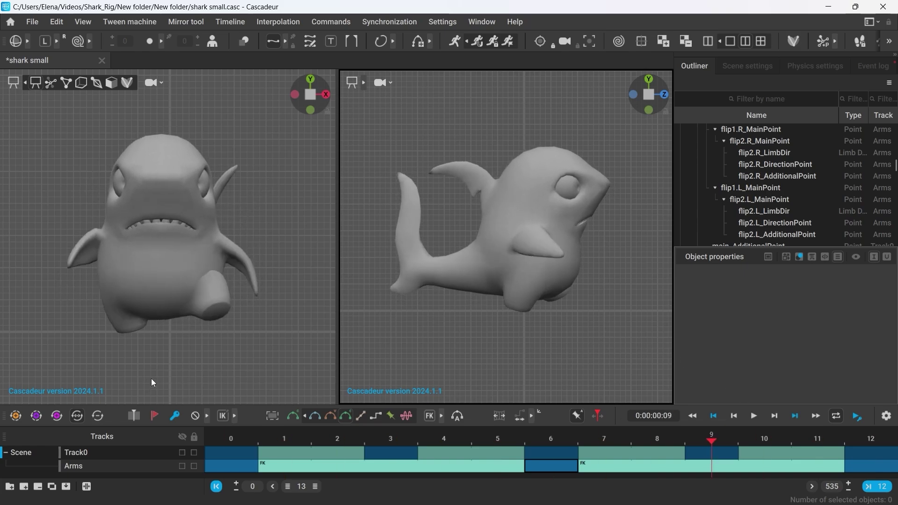
Collapse the Scene tracks, extend the visible timeline and copy the interval of frames 0–12 to frames 12–24.
left_click(5, 453)
mouse_move(315, 487)
left_mouse_down()
mouse_move(373, 487)
mouse_move(332, 487)
left_mouse_up()
left_click_drag(217, 453, 484, 453)
left_click_drag(613, 372, 614, 371)
middle_click_drag(308, 454, 573, 464, "shift")
Mirror the rig points on the copied interval of frames 12–24.
left_click(194, 23)
left_click(196, 54)
left_click(621, 213)
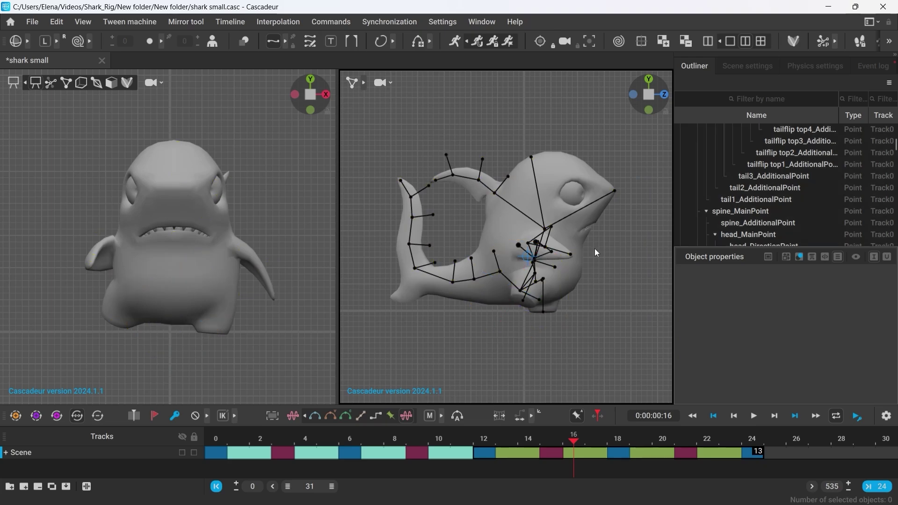
Switch to a single perspective viewport and fit the timeline to frames 0–24.
left_click(731, 42)
left_click(648, 100)
left_click(878, 487)
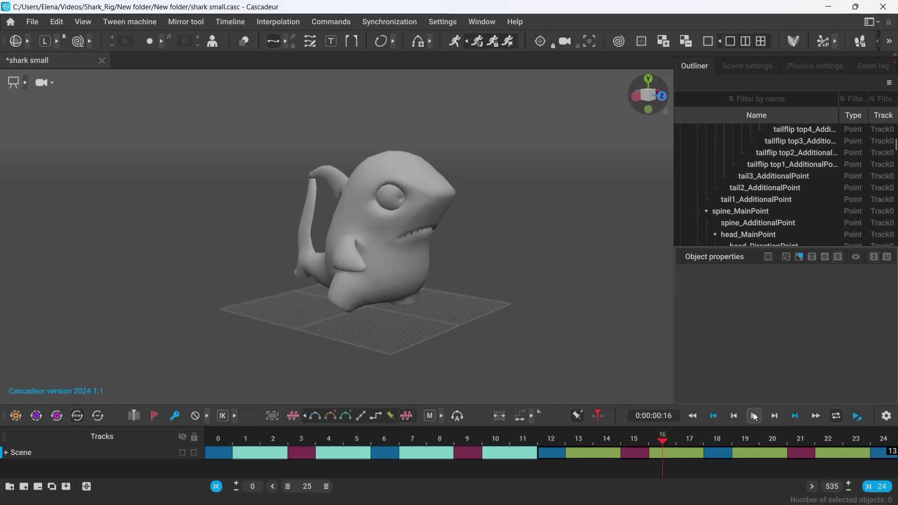
Play the loop, apply curve interpolation to frames 12–24, then expand the Scene tracks and set the Arms track's interpolation.
left_click(754, 416)
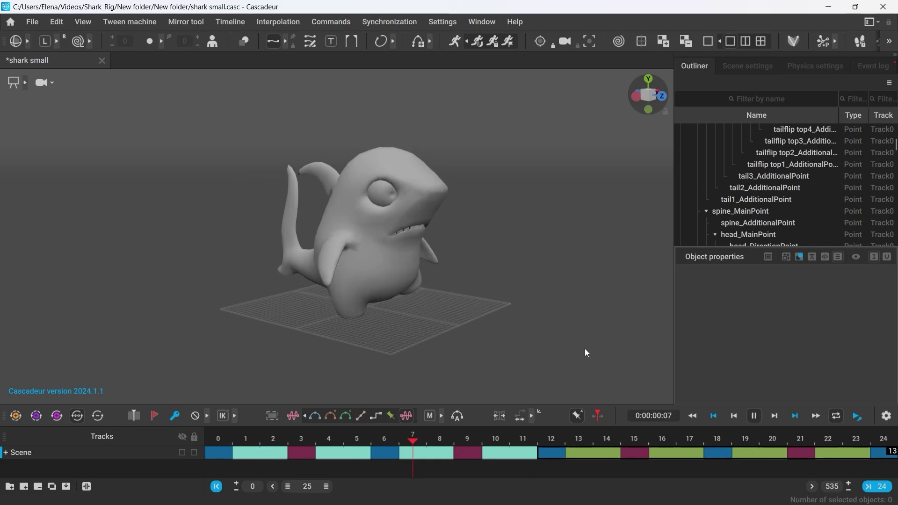
left_click(751, 417)
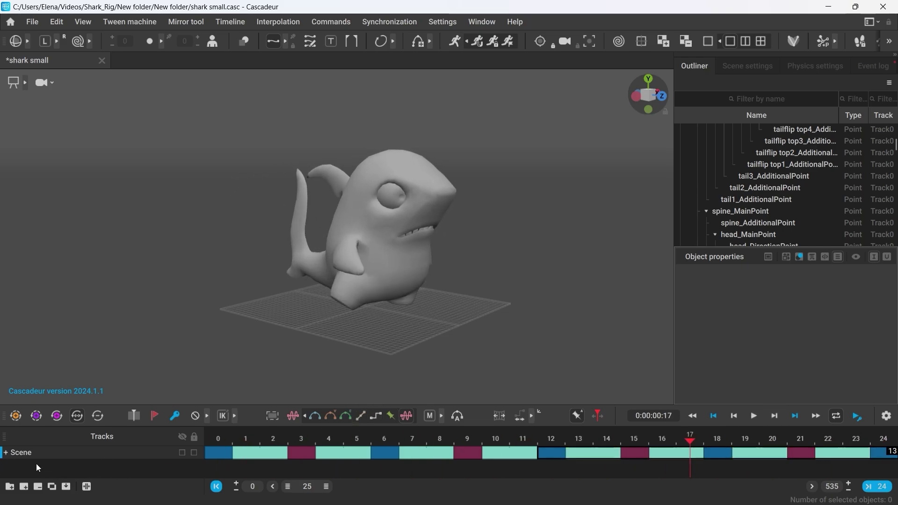
left_click(6, 453)
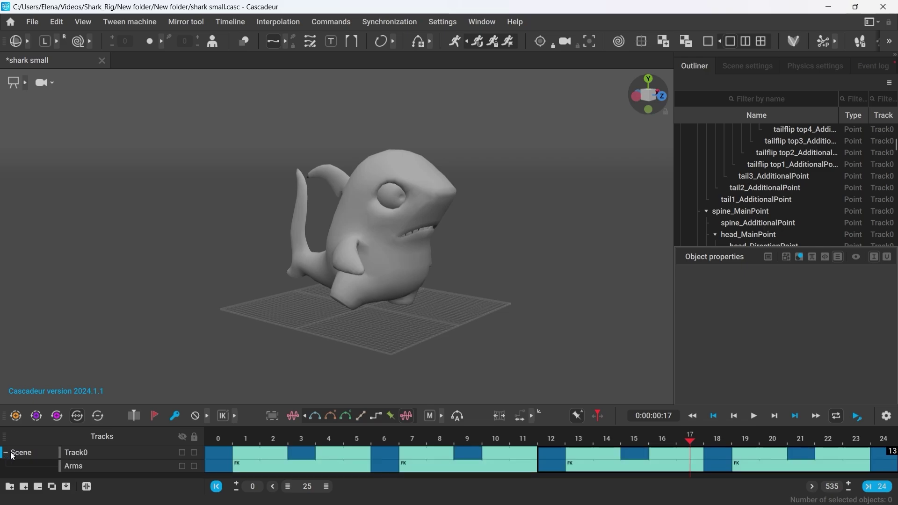
left_click(172, 463)
left_click(310, 417)
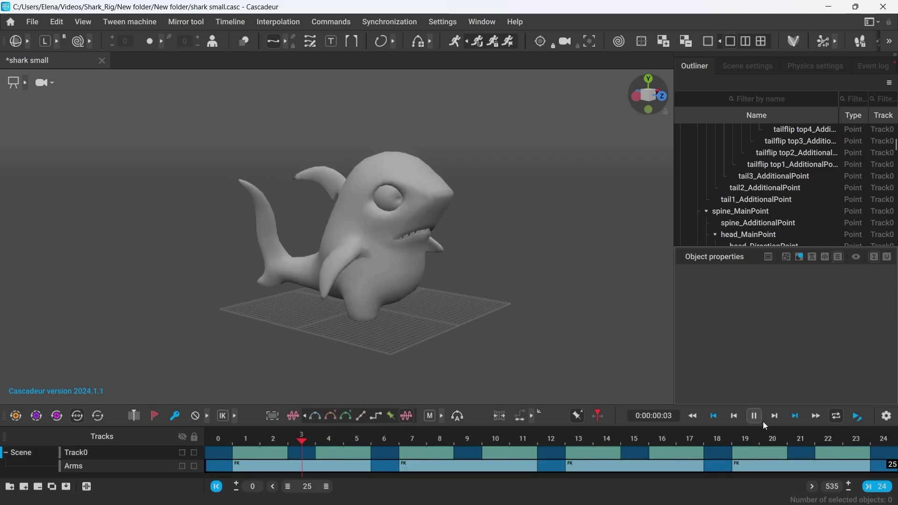
left_click(765, 444)
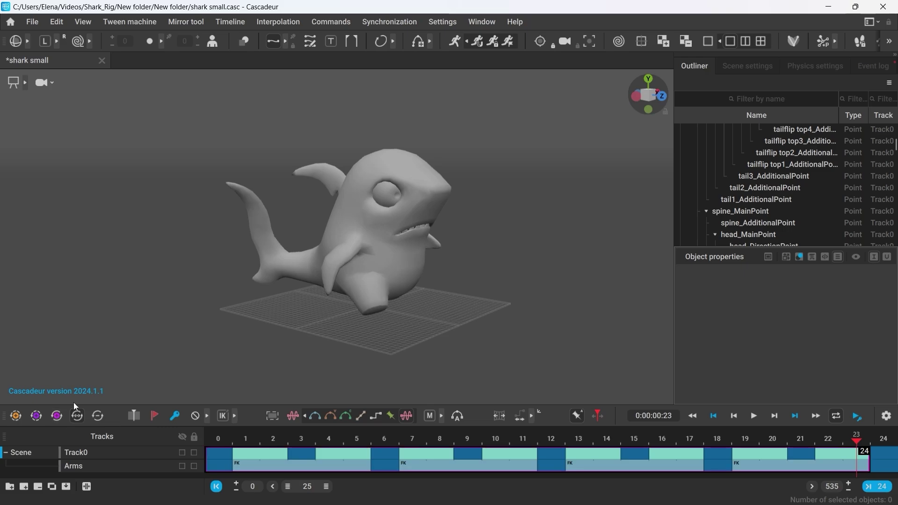
Shorten the visible timeline to 24 frames, ending at frame 23, and play the walk loop from several angles.
left_click_drag(327, 486, 325, 490)
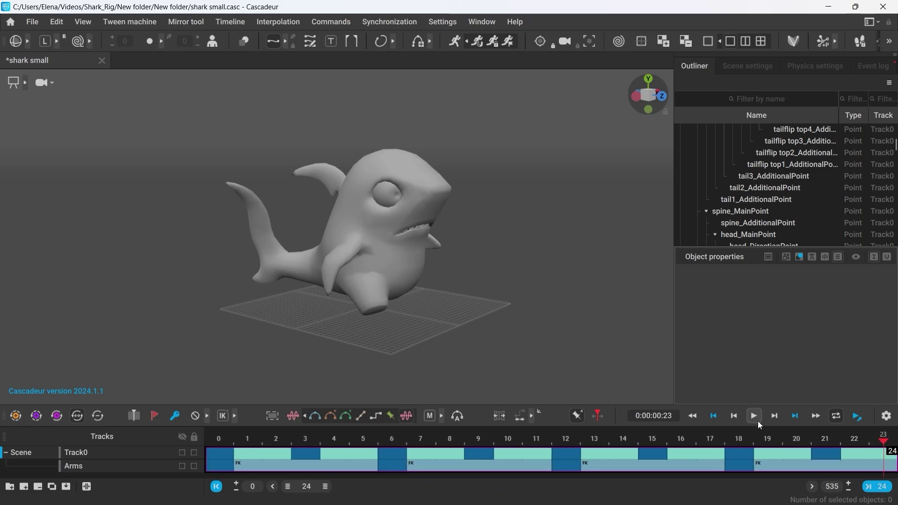
left_click(757, 420)
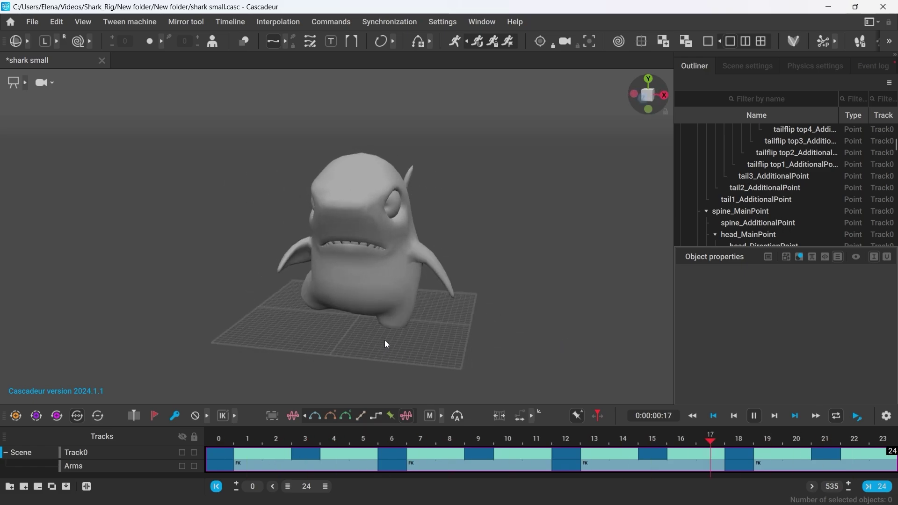
left_click_drag(384, 341, 607, 380, "alt")
right_click_drag(608, 381, 507, 334)
left_click_drag(507, 335, 499, 354, "alt")
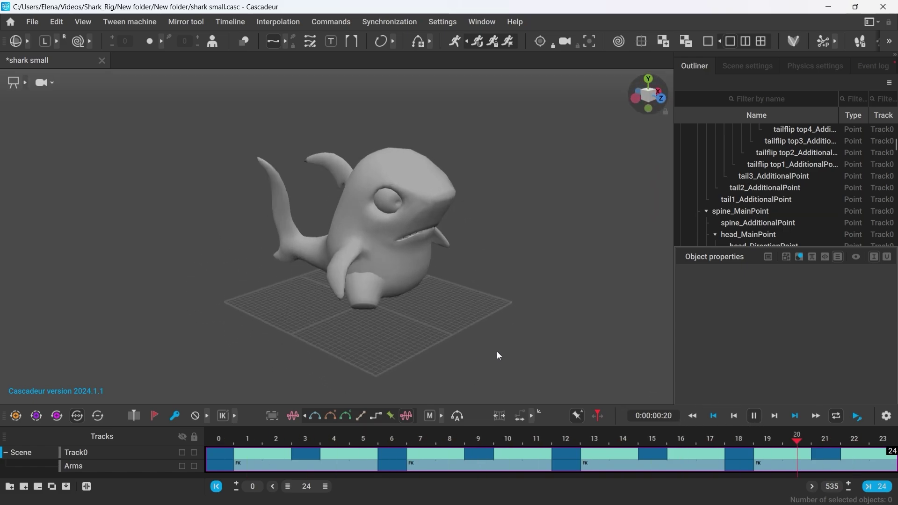
left_click(755, 417)
Turn on AutoPhysics and, in its physics settings, switch Physics corrector off and Secondary motion on.
left_click(453, 42)
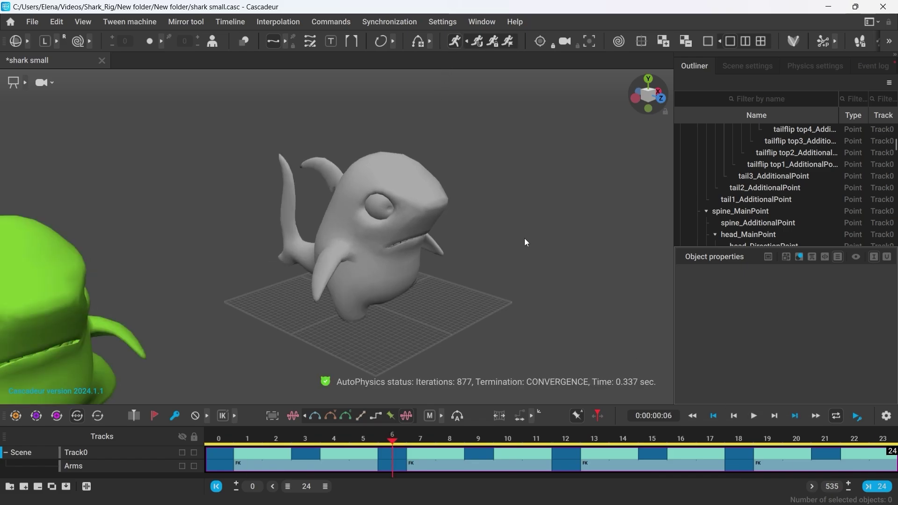
scroll(302, 244, "down", 3)
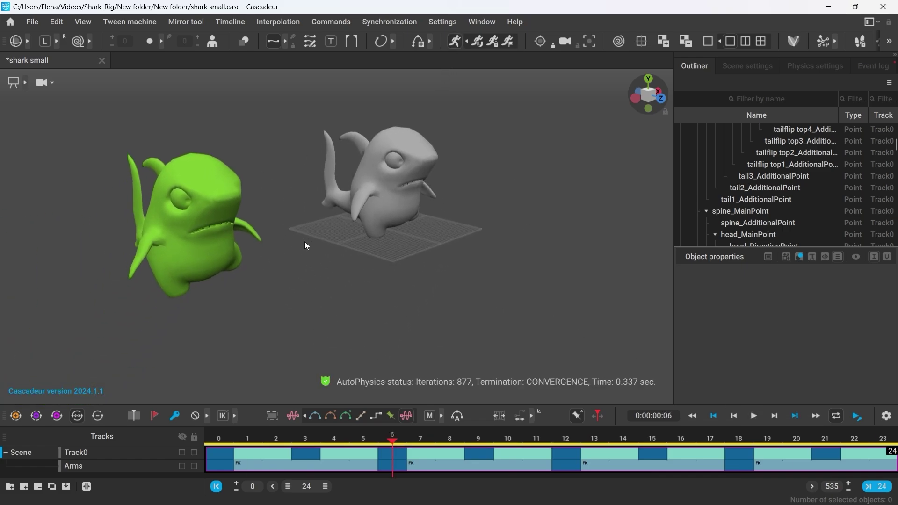
left_click(748, 66)
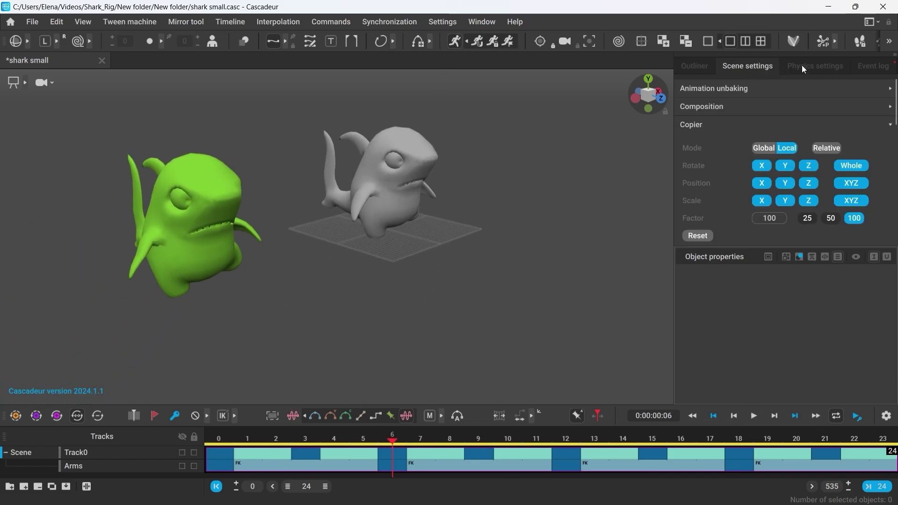
left_click(804, 67)
left_click(692, 257)
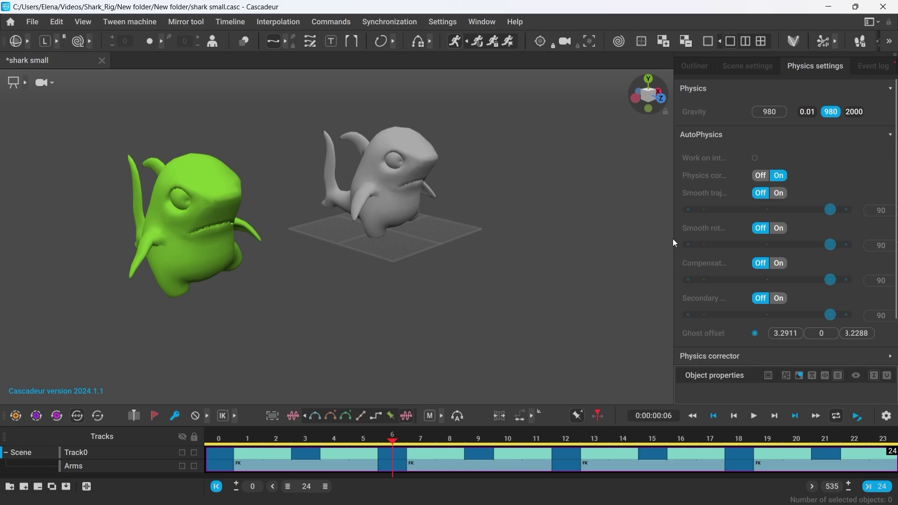
left_click_drag(674, 240, 622, 254)
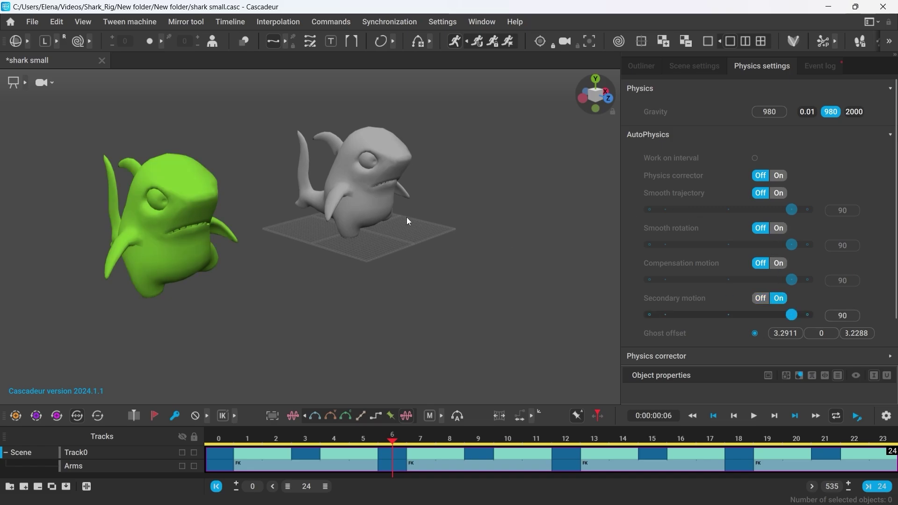
Show the rig points and select the point chains of the tail and the dorsal fin.
key("y")
right_click_drag(238, 197, 428, 200, "alt")
middle_click_drag(428, 200, 340, 317, "alt")
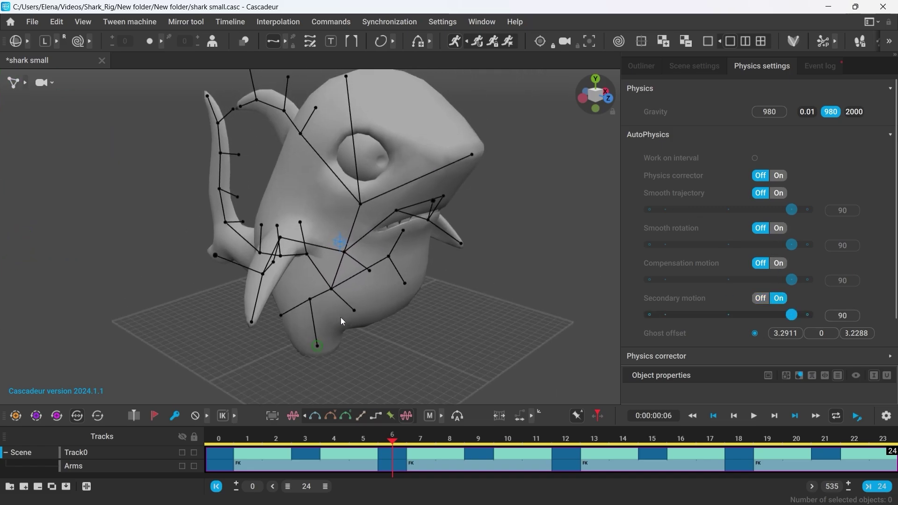
right_click_drag(342, 321, 283, 269)
left_click(301, 237)
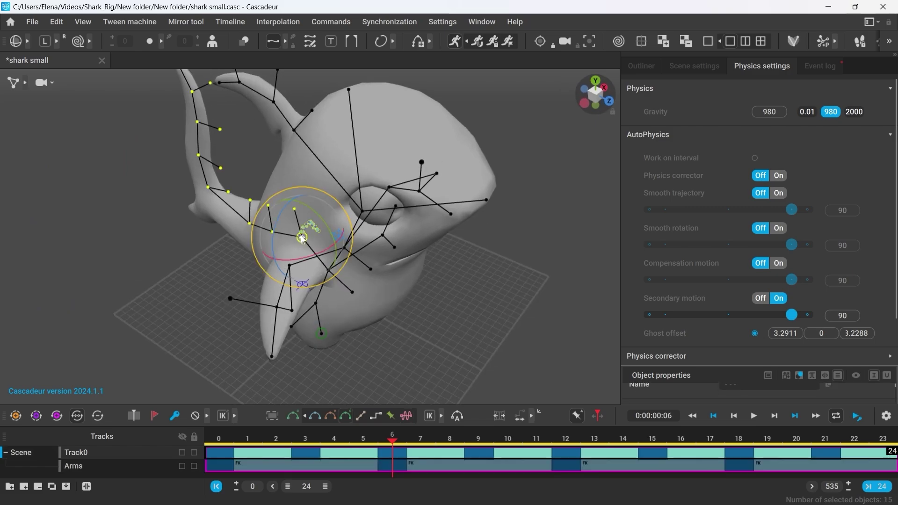
right_click_drag(276, 231, 317, 228)
left_click(246, 261)
Enable editing for all selected objects and set Local blending under Secondary motion to 50 for the tail and dorsal fin points.
left_click_drag(670, 365, 650, 122)
left_click(639, 234)
left_click(645, 312)
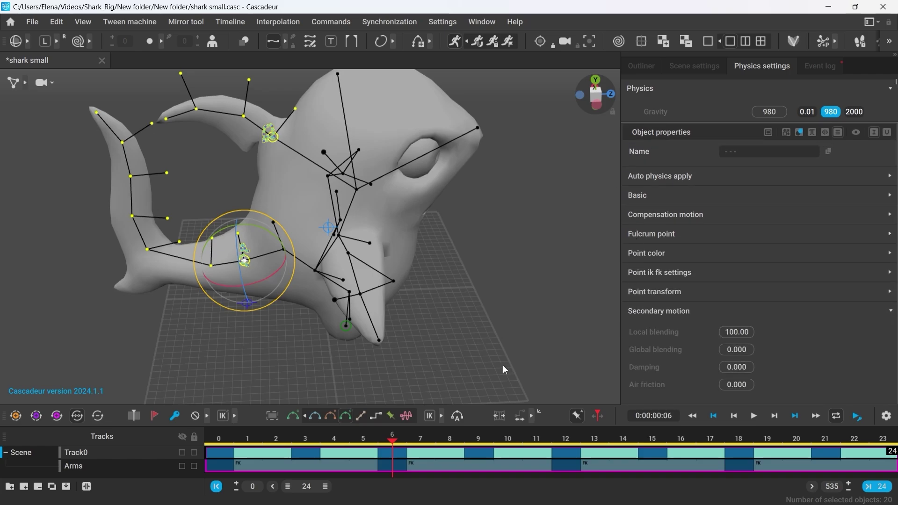
right_click_drag(498, 366, 421, 326)
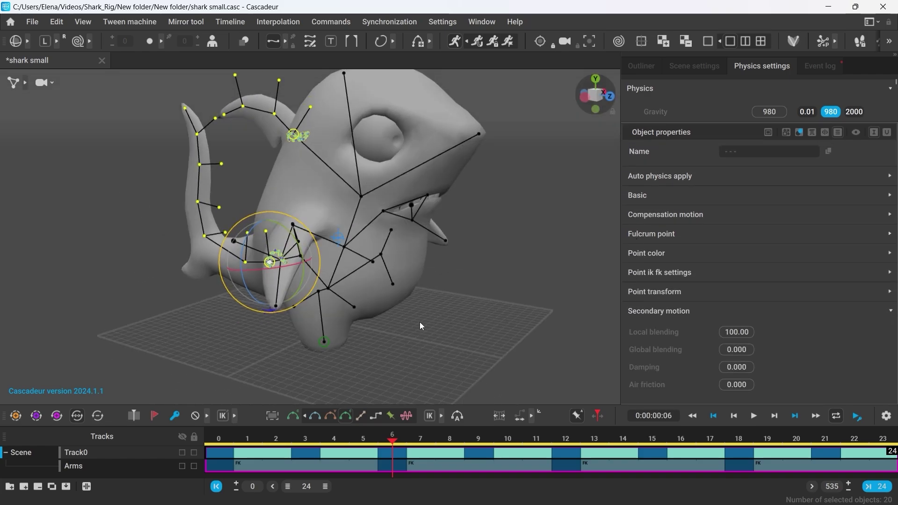
left_click(768, 135)
double_click(730, 333)
type("50")
key("Return")
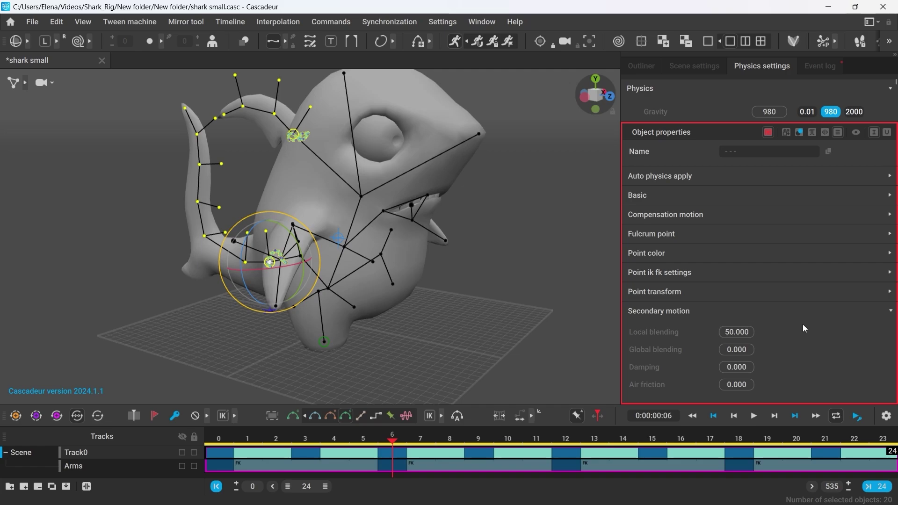
Play the animation and examine the tail and dorsal fin motion on the green AutoPhysics ghost.
scroll(248, 262, "down", 5)
middle_click_drag(248, 262, 329, 280)
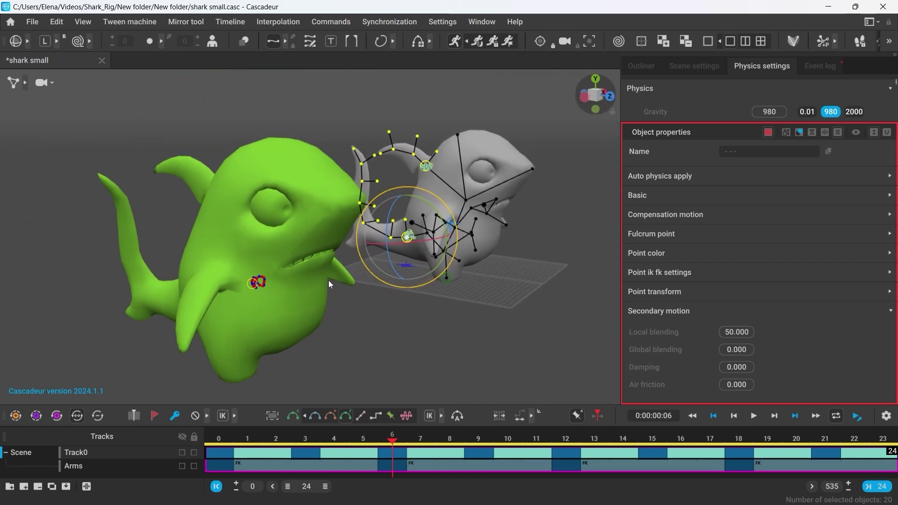
left_click(755, 416)
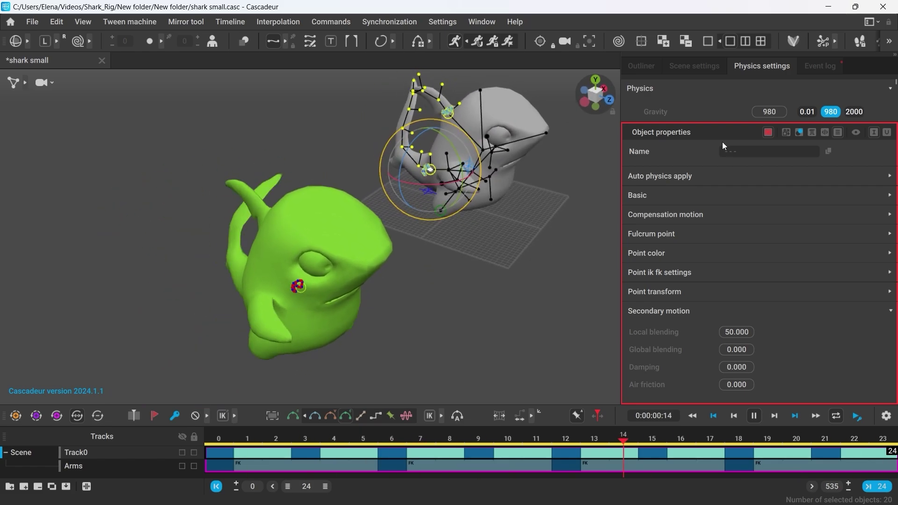
left_click_drag(721, 122, 726, 345)
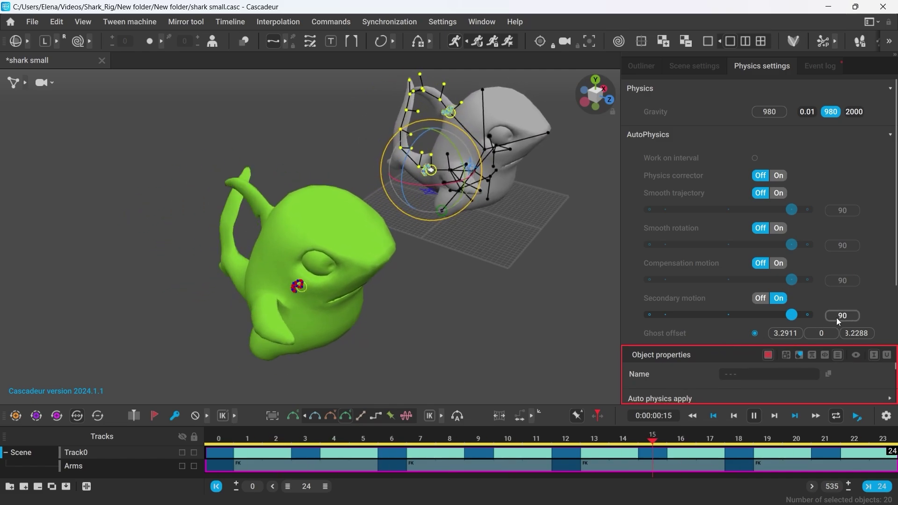
left_click_drag(704, 345, 718, 104)
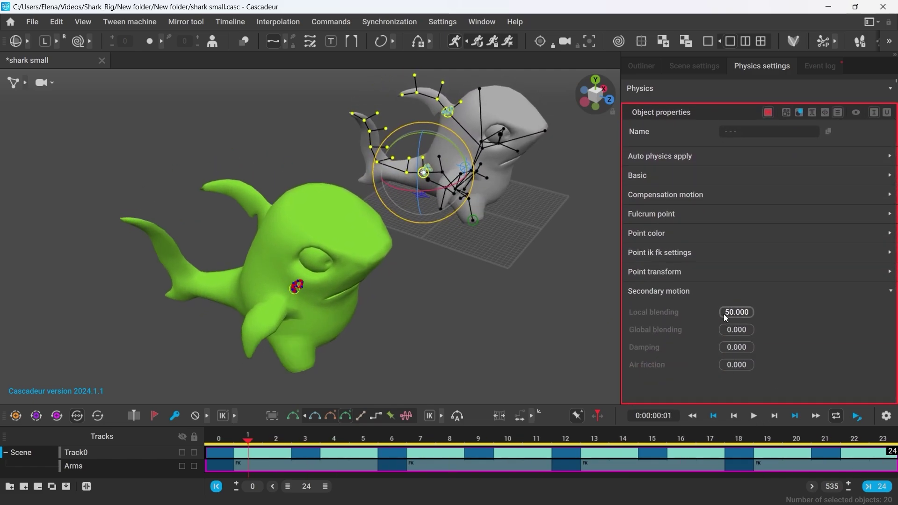
Set the selected points' Local blending to 10 and Damping to 20, and play the animation to check the ghost.
type("10")
key("Return")
left_click(754, 416)
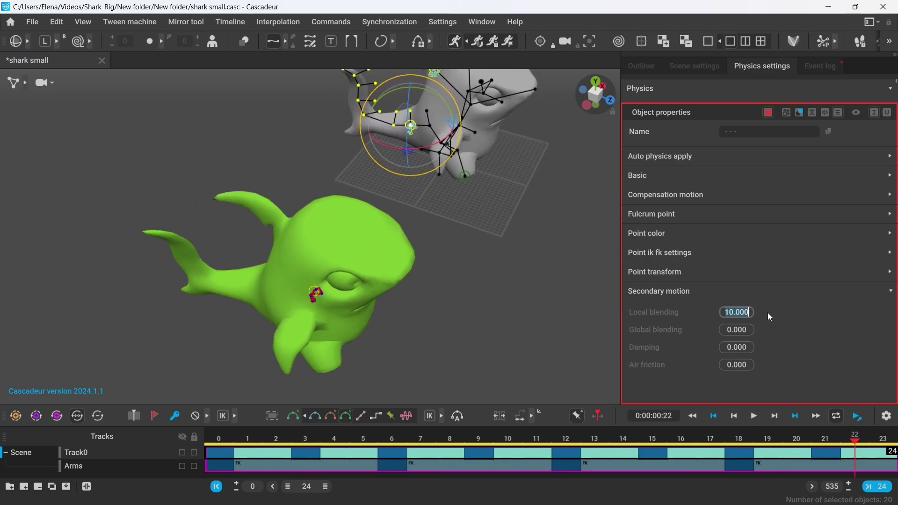
left_click(761, 419)
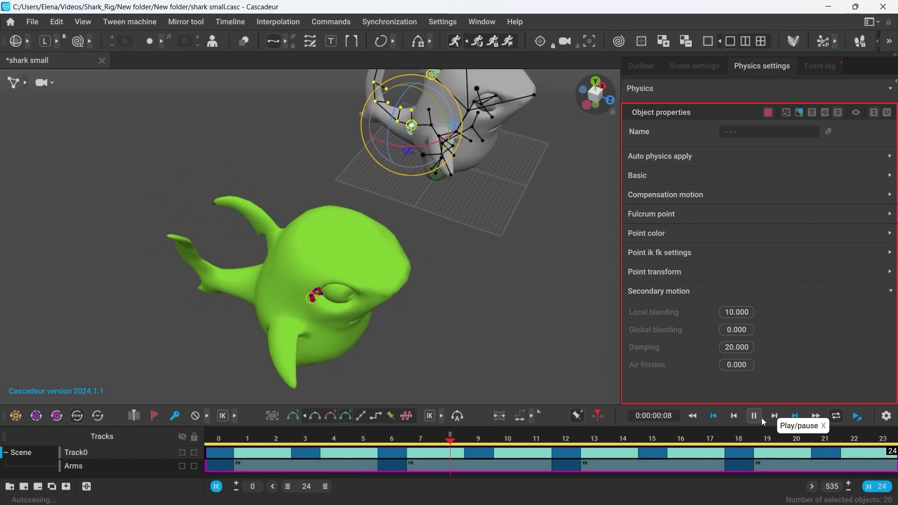
left_click(761, 422)
Set the selected points' Air friction to 10 and review the animation by playing and scrubbing it.
left_click_drag(728, 367, 860, 362)
type("10")
key("Return")
left_click(754, 416)
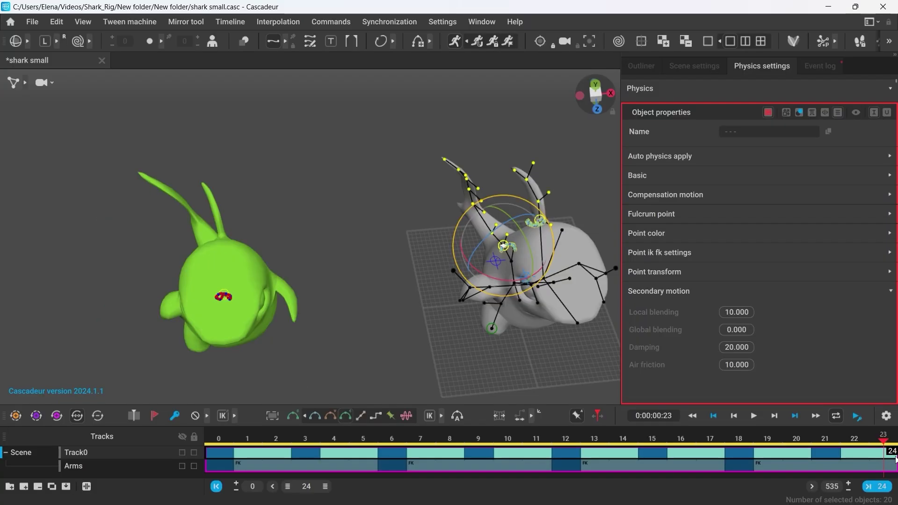
left_click_drag(218, 444, 754, 443)
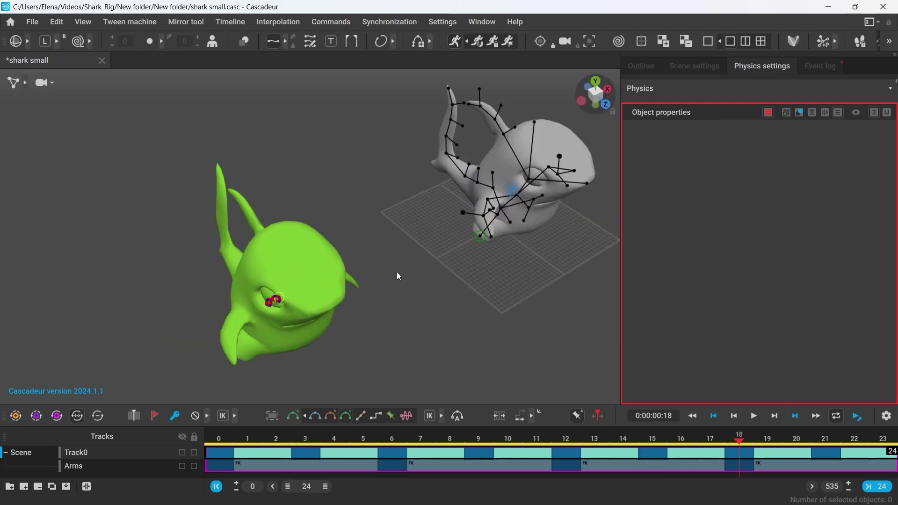
Snap the shark's animation on frames 0–23 to the AutoPhysics result.
left_click_drag(397, 272, 438, 239, "alt")
left_click(458, 43)
left_click(412, 282)
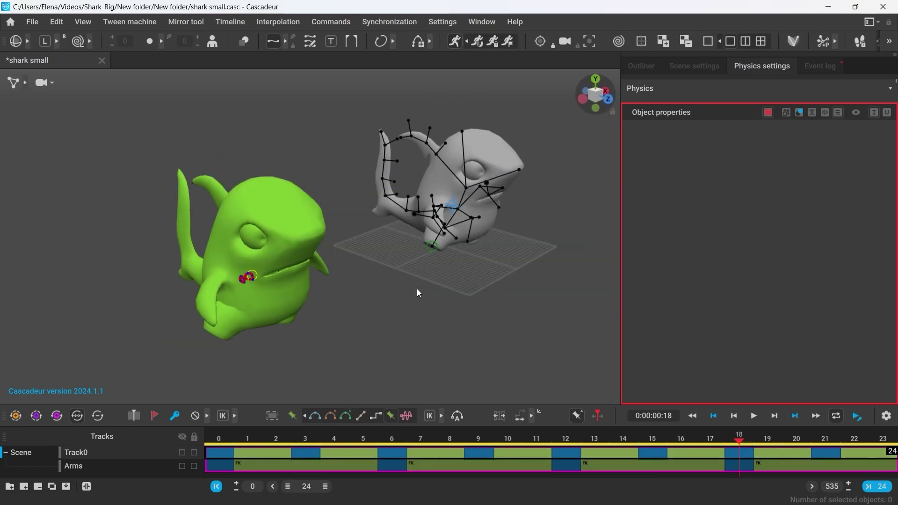
Restore curve interpolation on Track0 and Arms, and play the animation with AutoPhysics turned off.
left_click(178, 468)
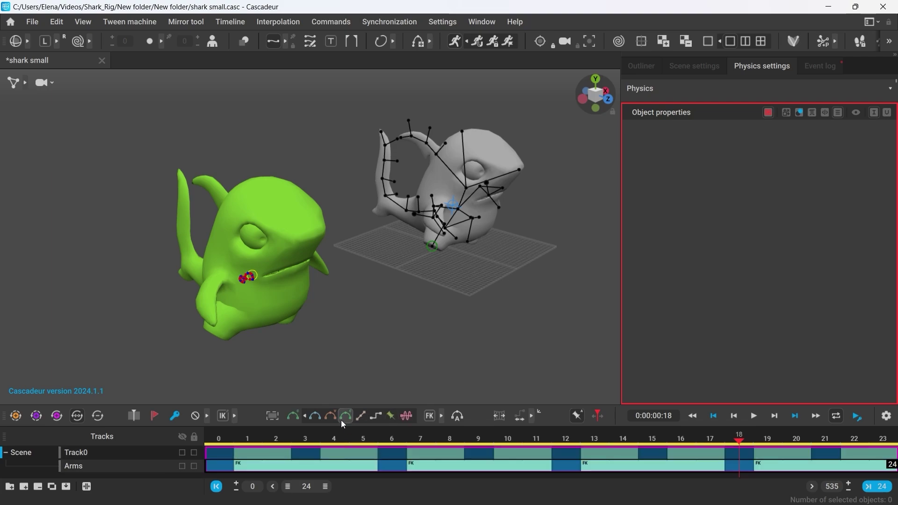
key("space")
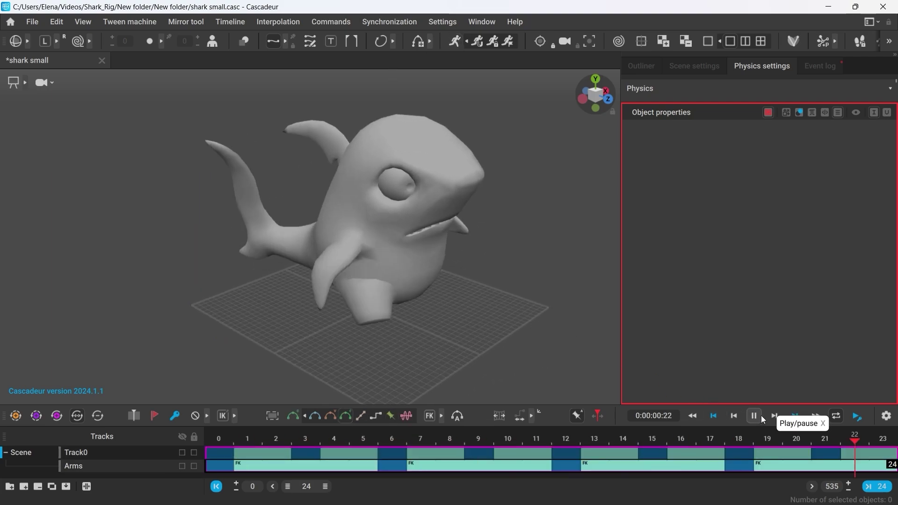
left_click(757, 418)
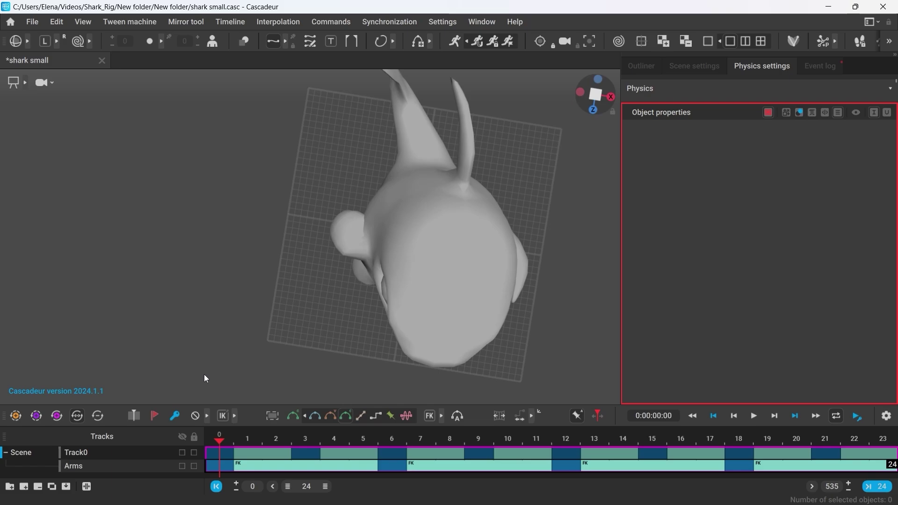
Show the rig points at the frame 12 keyframe and adjust the bend of the tail's points from the top view.
left_click_drag(204, 375, 354, 291, "alt")
key("Up")
key("Up")
key("Up")
key("Up")
key("p")
middle_click_drag(375, 254, 354, 302, "alt")
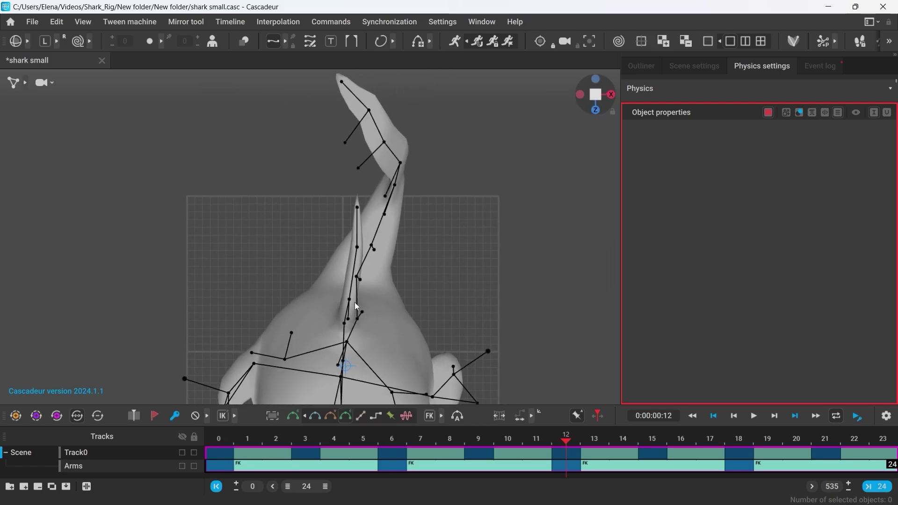
left_click(385, 141)
left_click_drag(385, 141, 392, 144)
left_click(372, 113)
left_click_drag(401, 206, 413, 378, "alt")
left_click(369, 328)
Select the whole tail point chain at frame 15 and create a separate track for it named Tail.
key("Up")
left_click_drag(368, 278, 363, 286, "alt")
right_click_drag(364, 290, 364, 205)
left_click(362, 200)
left_click_drag(365, 267, 394, 294, "alt")
left_click(394, 294)
double_click(418, 332)
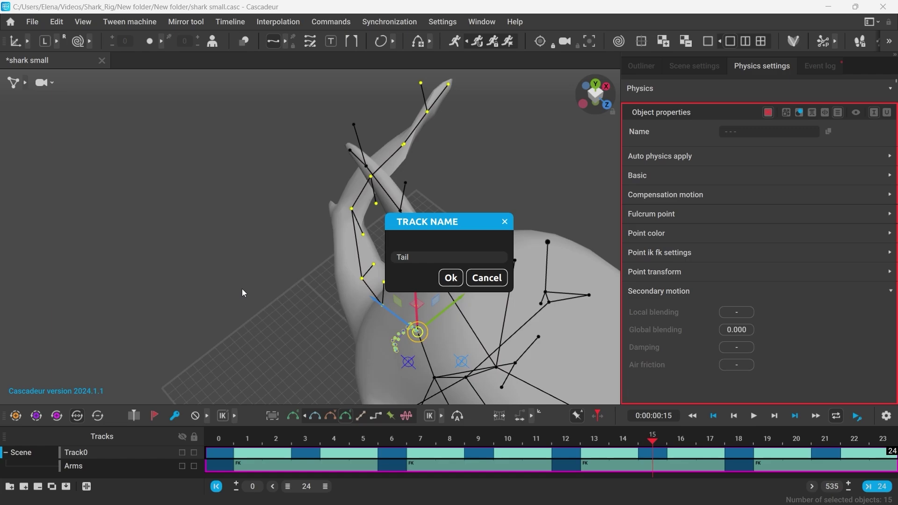
left_click(448, 277)
Enlarge the track area to show all tracks and move the tail's points to reshape its curve.
mouse_move(252, 405)
left_mouse_down()
mouse_move(260, 337)
mouse_move(257, 390)
left_mouse_up()
left_click(320, 350)
left_click(292, 327)
left_click_drag(299, 325, 418, 265, "alt")
left_click(445, 198)
left_click(496, 151)
left_click_drag(524, 205, 495, 274)
left_click_drag(573, 167, 568, 169)
left_click(537, 161)
left_click_drag(541, 172, 548, 189)
Reposition further points along the tail to refine its bend.
left_click(458, 194)
left_click(421, 196)
left_click_drag(464, 210, 497, 284)
left_click(453, 181)
left_click(494, 173)
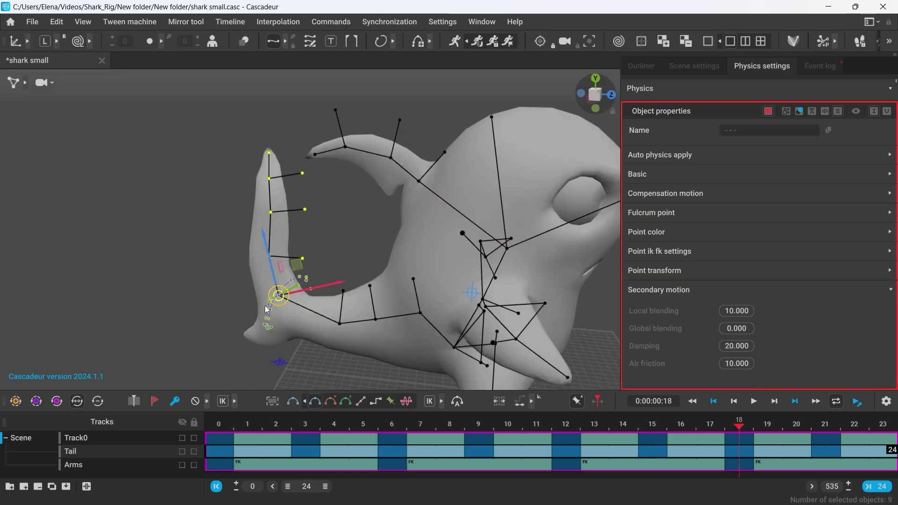
Rotate the upturned end of the tail slightly backward at frame 18 in side view, compare adjacent keyframes and go to frame 21.
key("KP_3")
key("e")
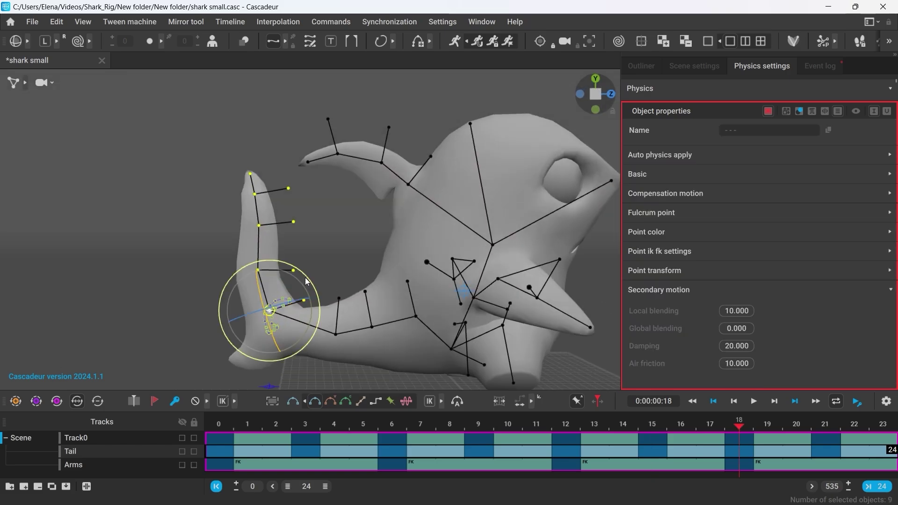
left_click_drag(305, 277, 290, 270)
key("Down")
key("Up")
key("Up")
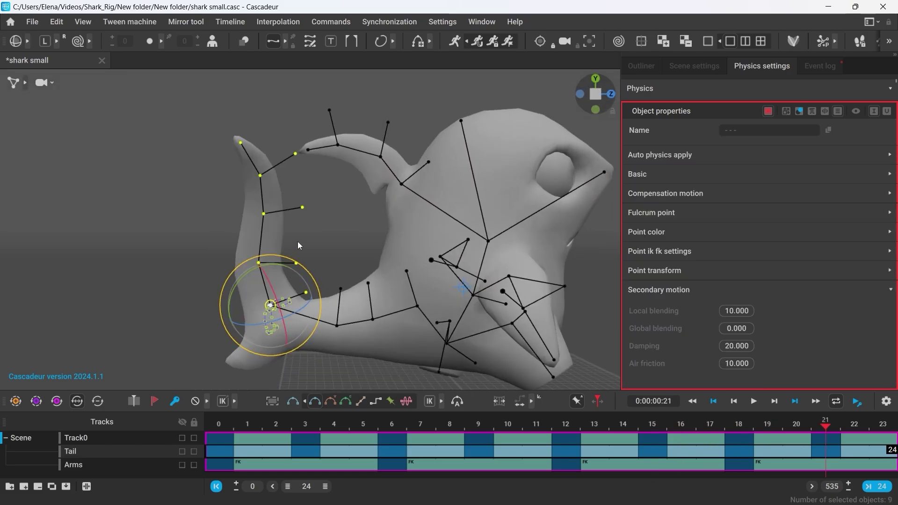
In top view, step through the keyframes following the tail tip's trajectory and move the tip point to smooth its arc.
double_click(259, 263)
key("KP_7")
key("w")
left_click(249, 120)
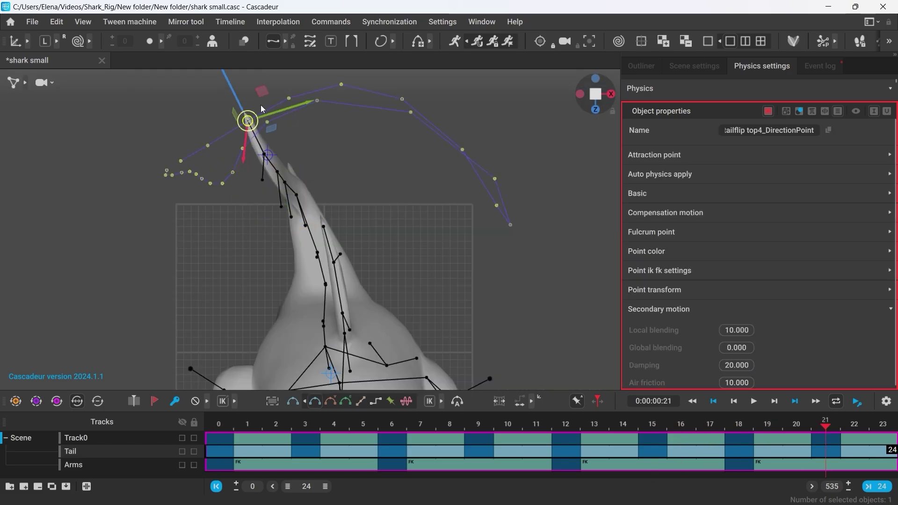
key("Up")
key("Up")
key("Up")
left_click_drag(182, 175, 179, 213)
At the next keyframe, rotate the tail's base and the point after it to adjust the sideways swing.
key("Up")
left_click(293, 45)
double_click(328, 326)
key("e")
left_click_drag(359, 292, 361, 295)
double_click(330, 285)
left_click_drag(371, 253, 396, 266)
Compare the neighbouring keyframes and rotate the middle tail point slightly to refine the tail's bend.
key("Down")
key("Up")
key("Up")
key("e")
double_click(349, 252)
left_click_drag(380, 218, 377, 215)
Check the frames on either side, then rotate two successive tail points to even out the sideways curve.
key("Right")
key("Right")
key("Right")
key("Left")
key("Left")
key("Left")
left_click(341, 290)
double_click(340, 286)
left_click_drag(375, 274, 351, 289)
key("e")
double_click(366, 253)
left_click_drag(404, 255, 369, 264)
Step on through the keyframes and slightly rotate a point near the tail's base in top view.
left_click(483, 266)
key("Up")
key("Up")
double_click(336, 282)
key("Down")
key("Up")
key("Up")
double_click(331, 252)
left_click_drag(367, 216, 375, 227)
Compare the adjacent tail poses and move the tail tip point slightly backward at frame 3.
key("Down")
key("Up")
key("Up")
key("Up")
left_click(182, 181)
left_click_drag(163, 202, 160, 212)
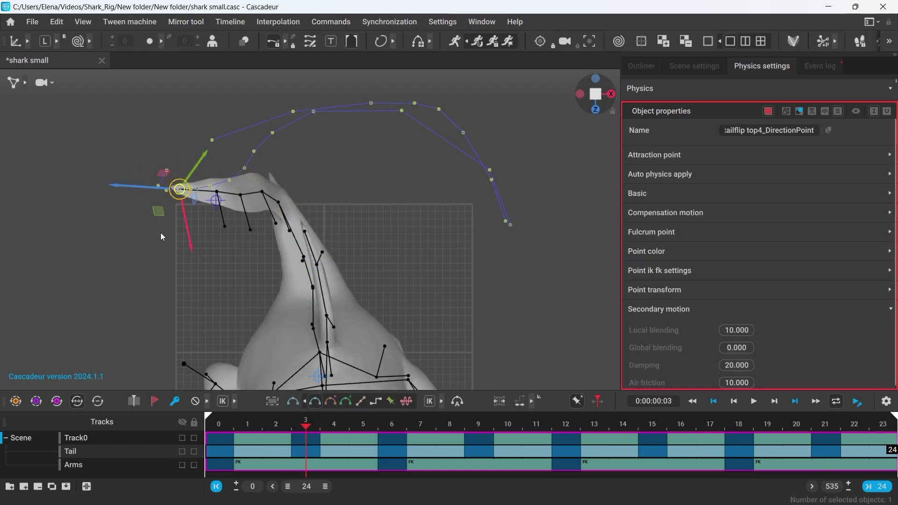
Go to the next keyframe after frame 3 and rotate the tail from a point near its base.
key("Up")
left_click(317, 315)
double_click(315, 279)
key("e")
left_click_drag(351, 250, 357, 273)
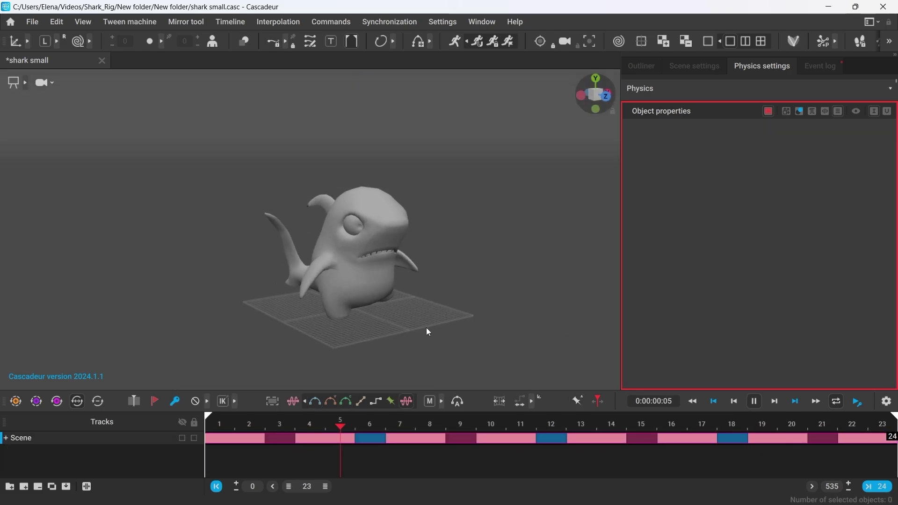
Examine the tail and fin motion in the looping walk cycle from above, both sides and behind, with the track area reduced.
right_click_drag(422, 329, 425, 429)
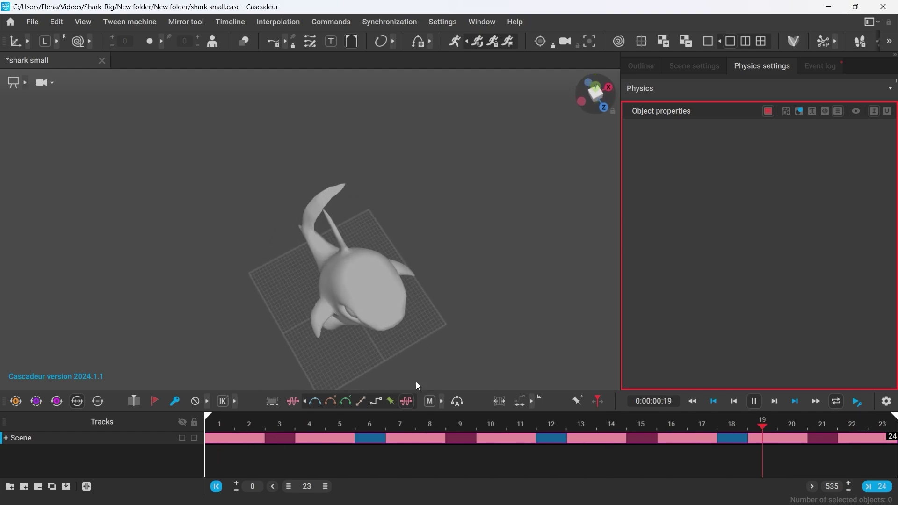
right_click_drag(402, 368, 409, 203)
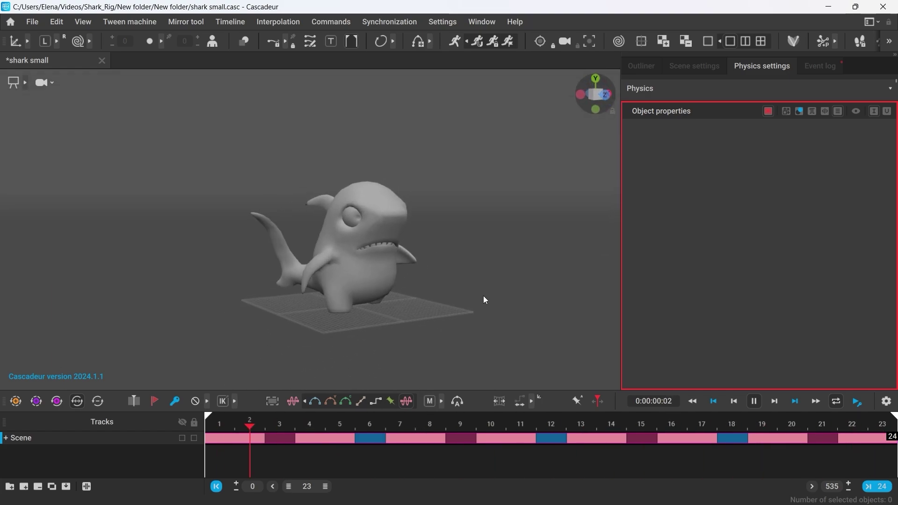
right_click_drag(479, 300, 356, 320)
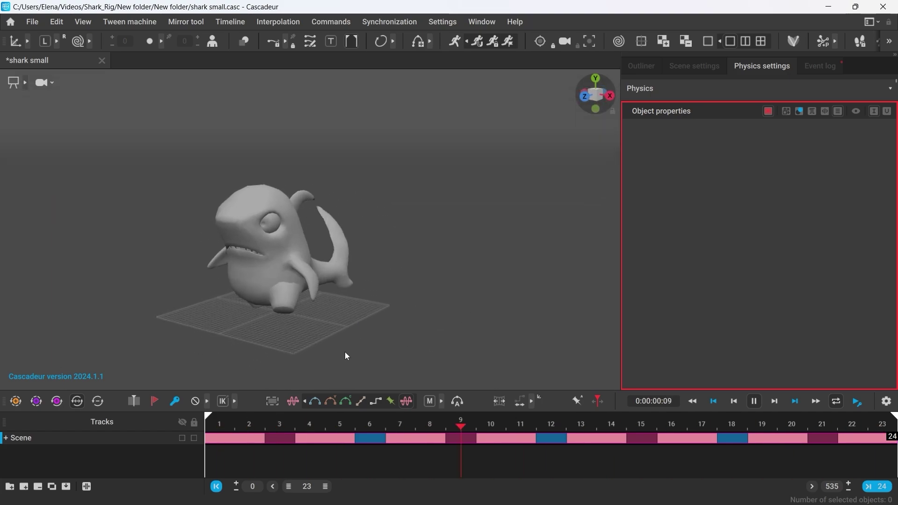
left_click_drag(303, 389, 306, 423)
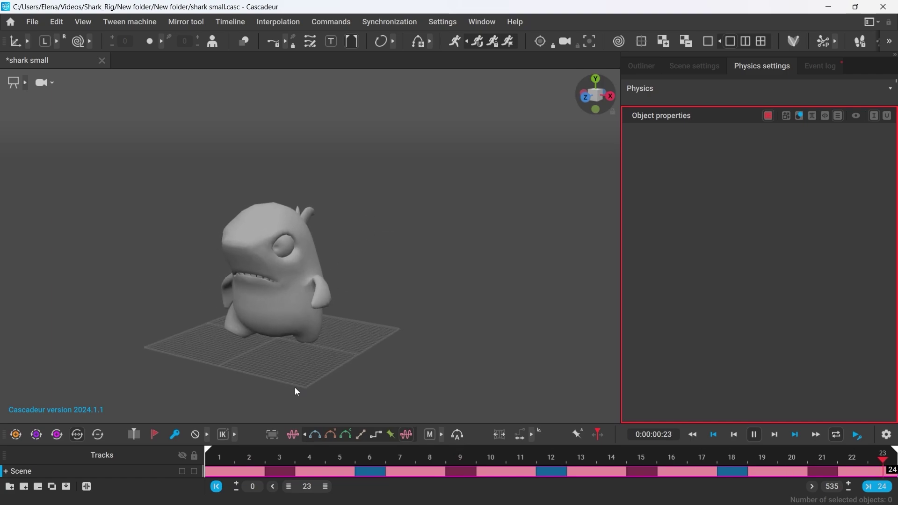
right_click_drag(297, 391, 665, 378)
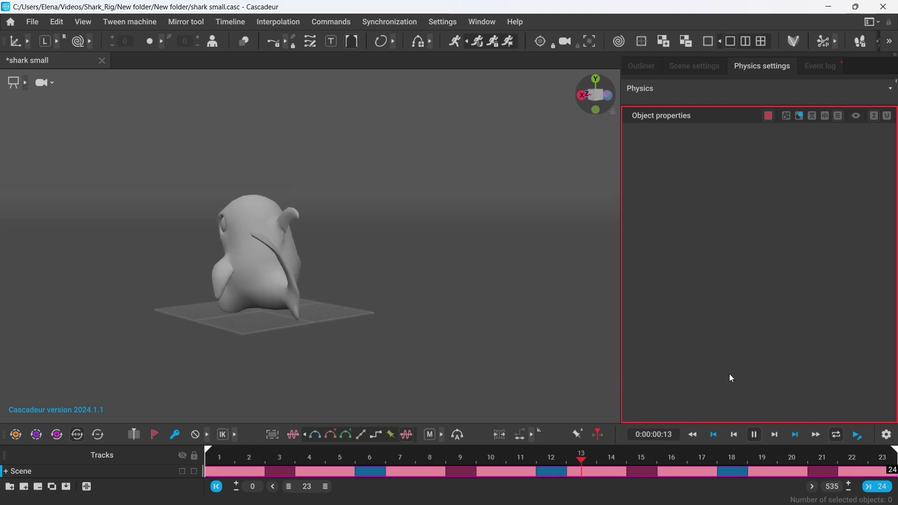
right_click_drag(733, 378, 811, 372)
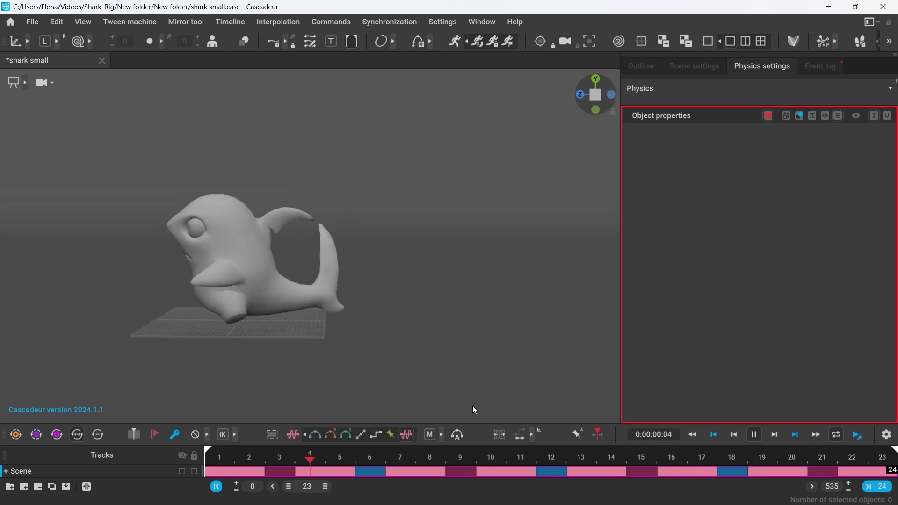